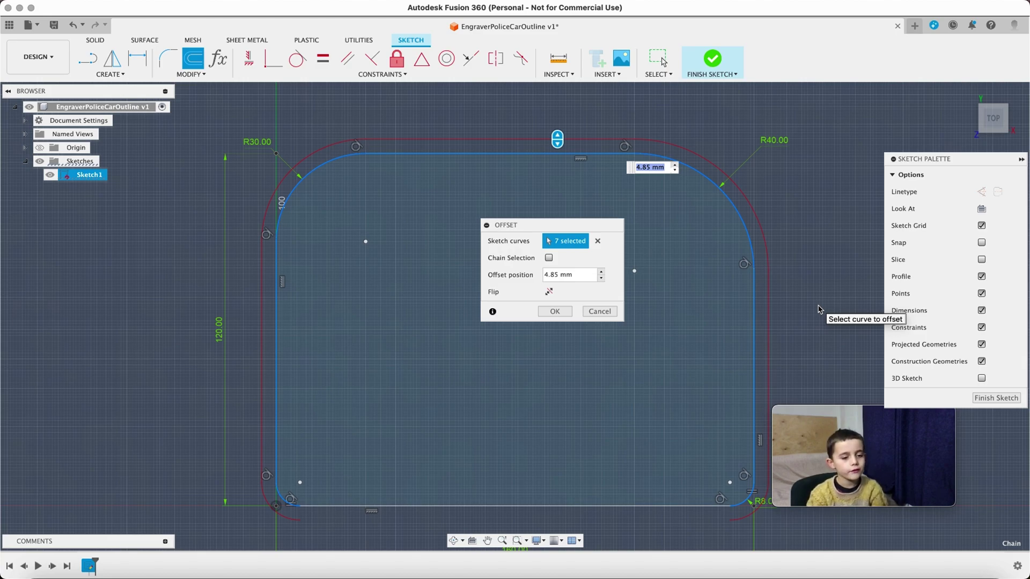
# - Offset the seven selected outline curves outward by 13 mm and the outline's bottom line outward by 2 mm
pyautogui.write('13')
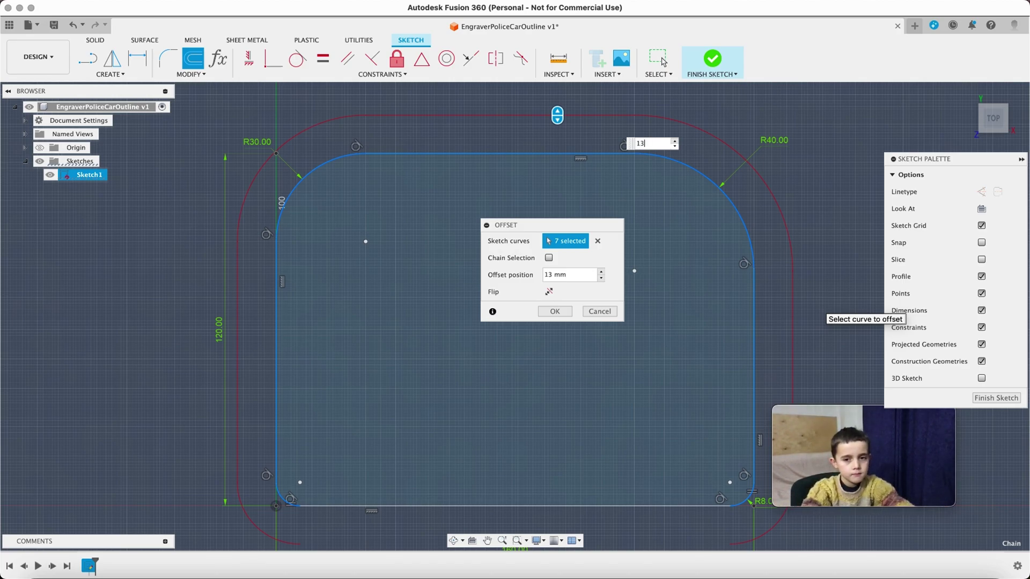
pyautogui.press('Return')
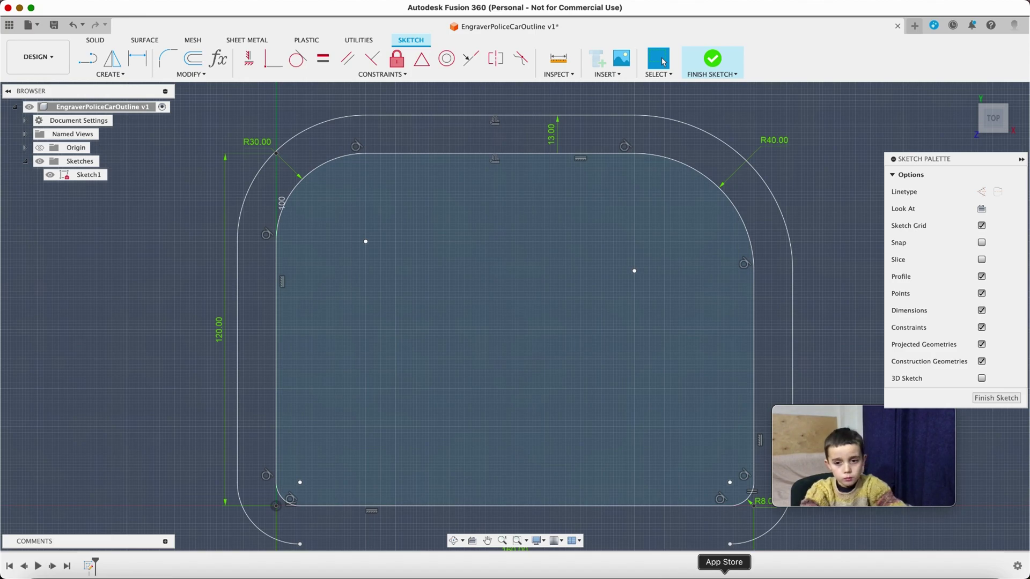
pyautogui.press('o')
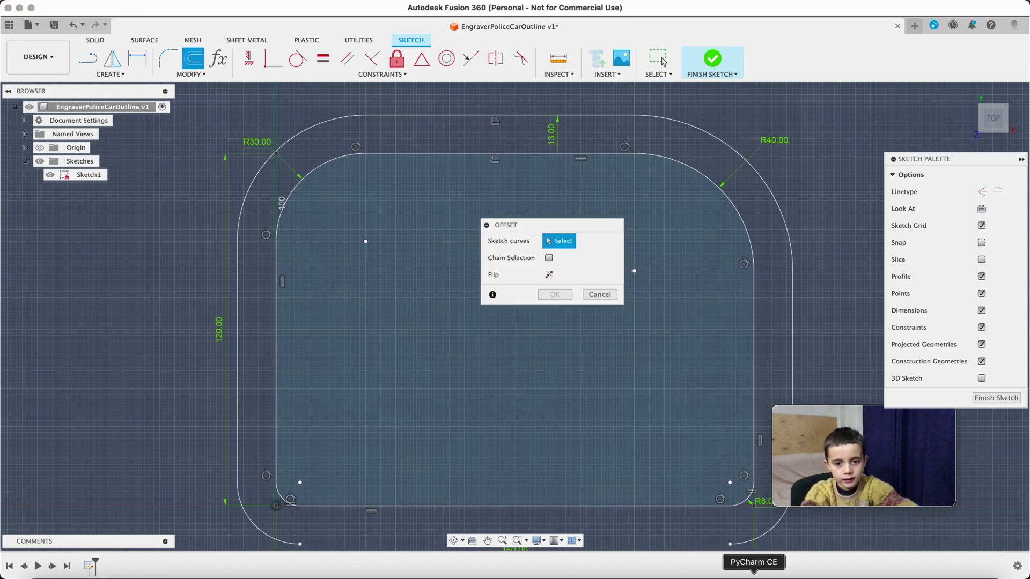
pyautogui.click(601, 507)
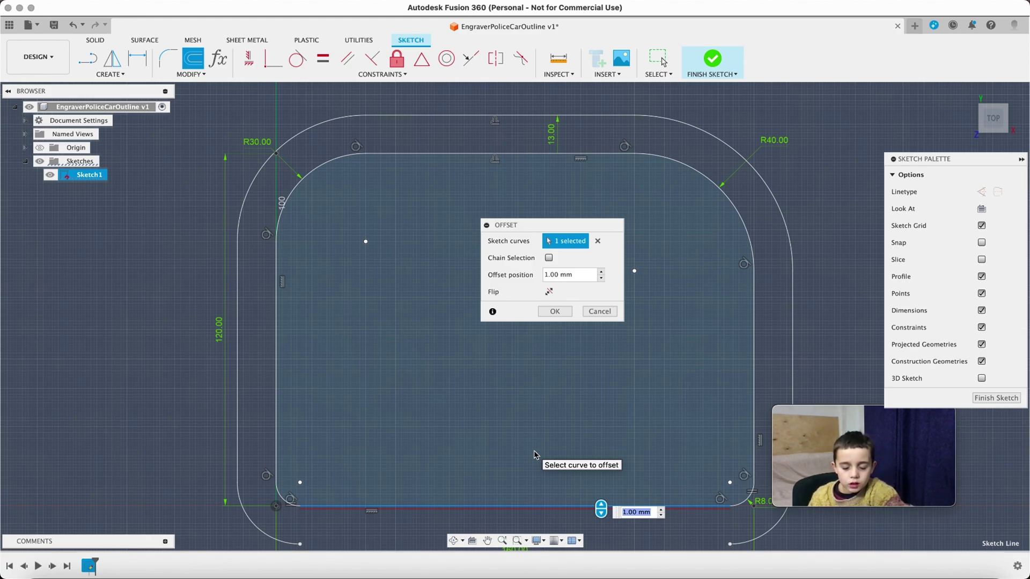
pyautogui.write('2')
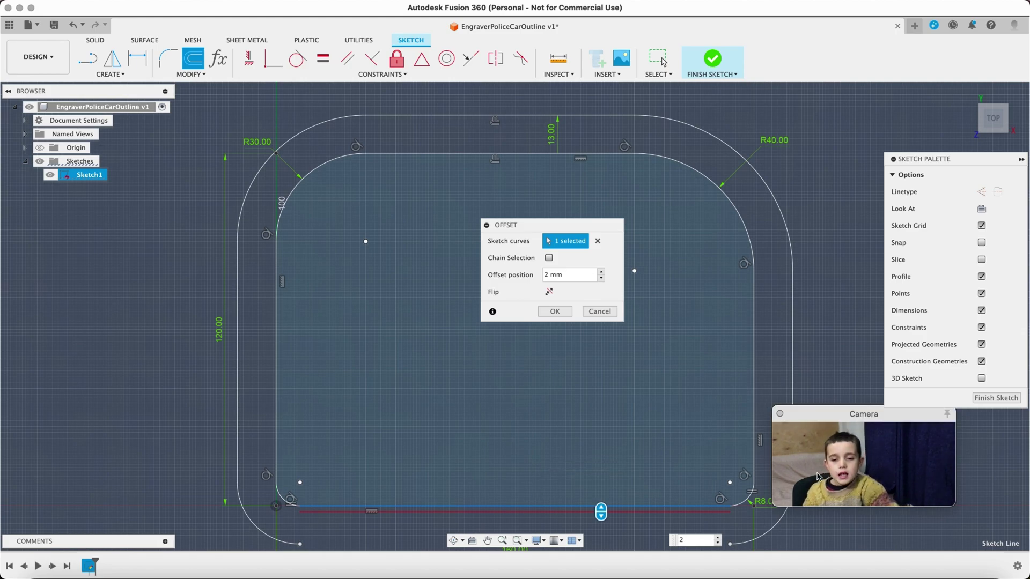
pyautogui.press('Return')
# - Extend both ends of the offset bottom line with horizontal segments about 18.5 mm long, reaching the outer corner arcs
pyautogui.press('l')
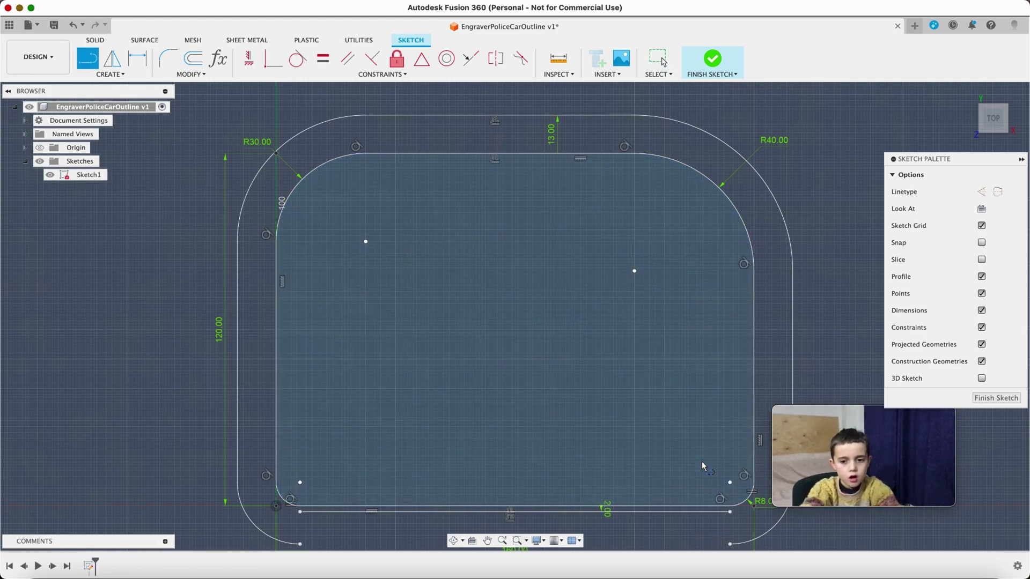
pyautogui.click(730, 513)
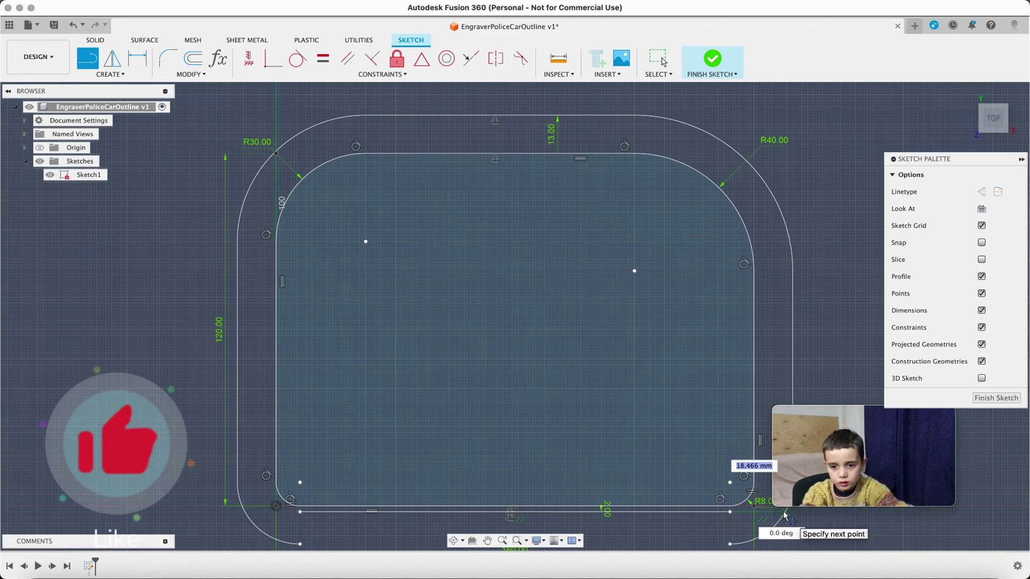
pyautogui.click(785, 513)
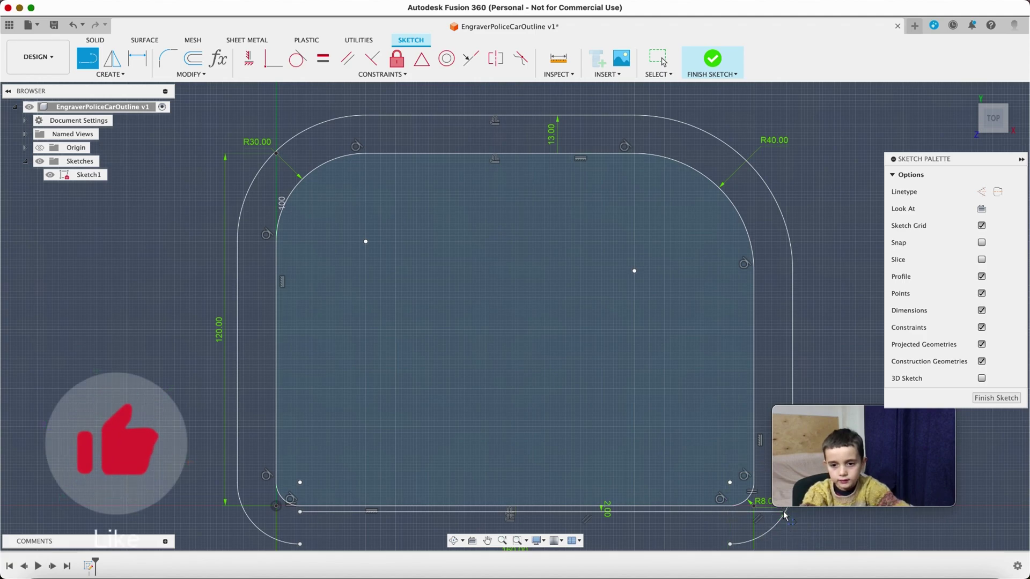
pyautogui.click(300, 512)
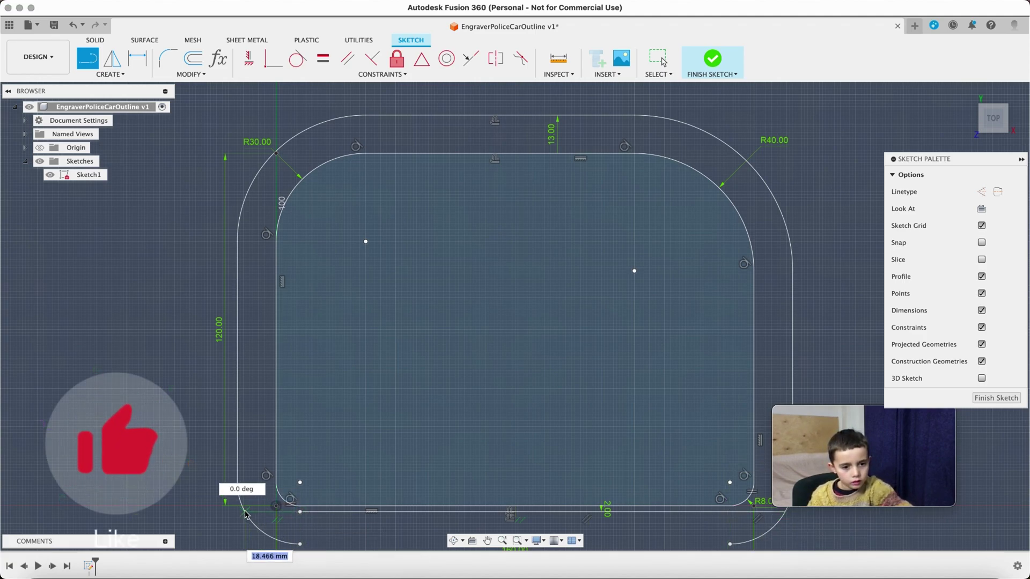
pyautogui.click(245, 514)
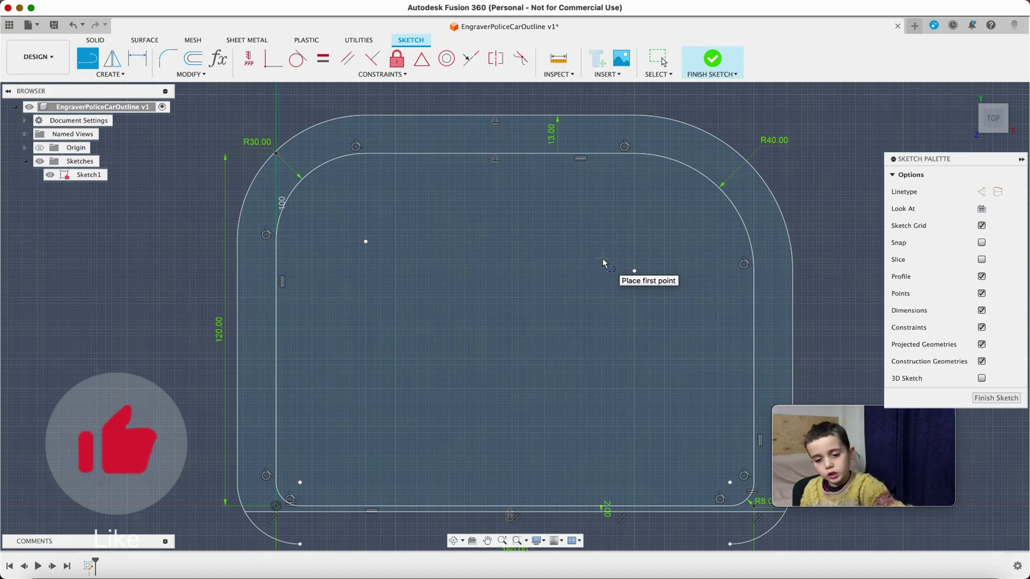
# - Offset the entire closed inner outline inward by 3 mm, using chain selection
pyautogui.press('o')
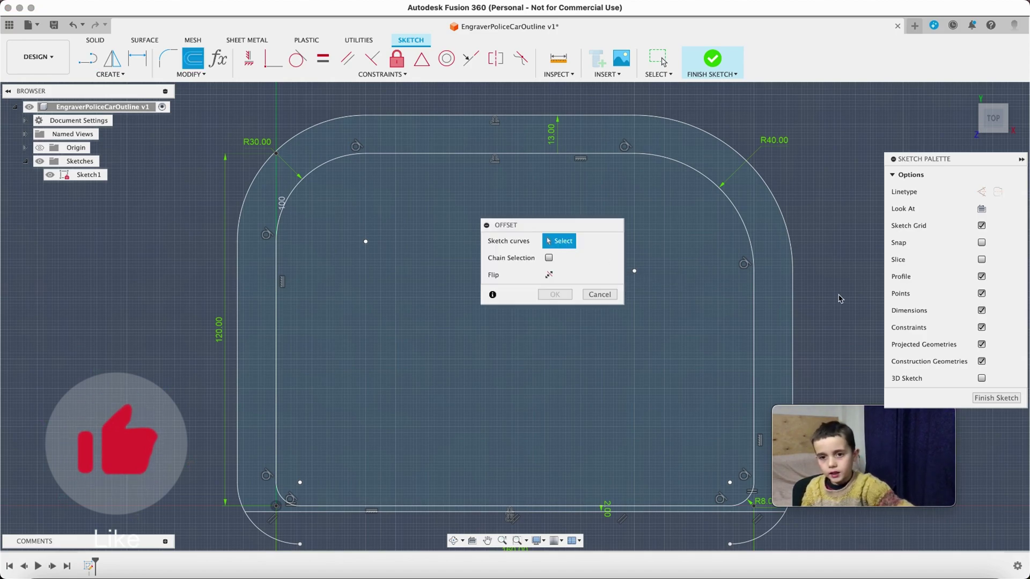
pyautogui.click(754, 300)
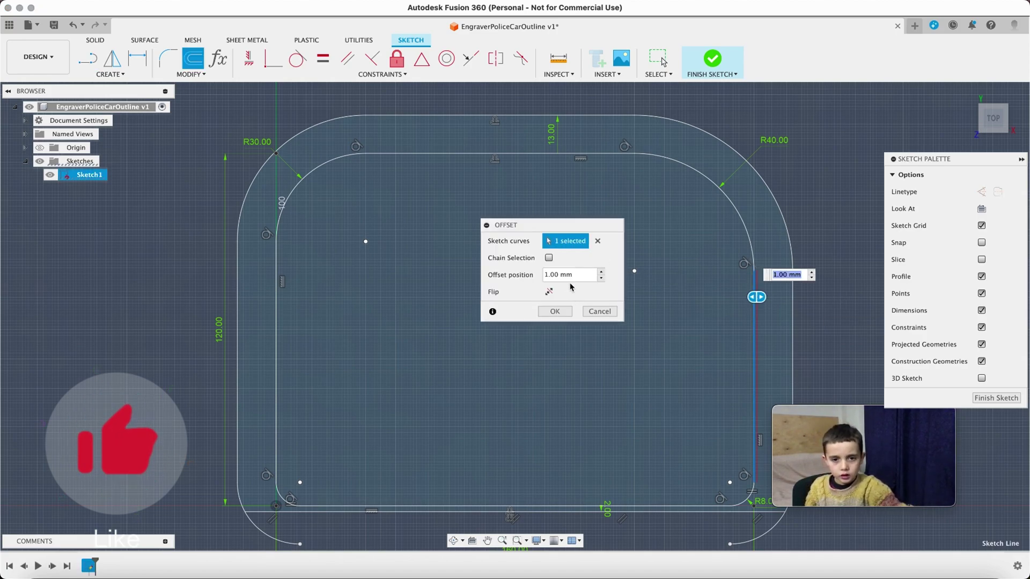
pyautogui.click(549, 258)
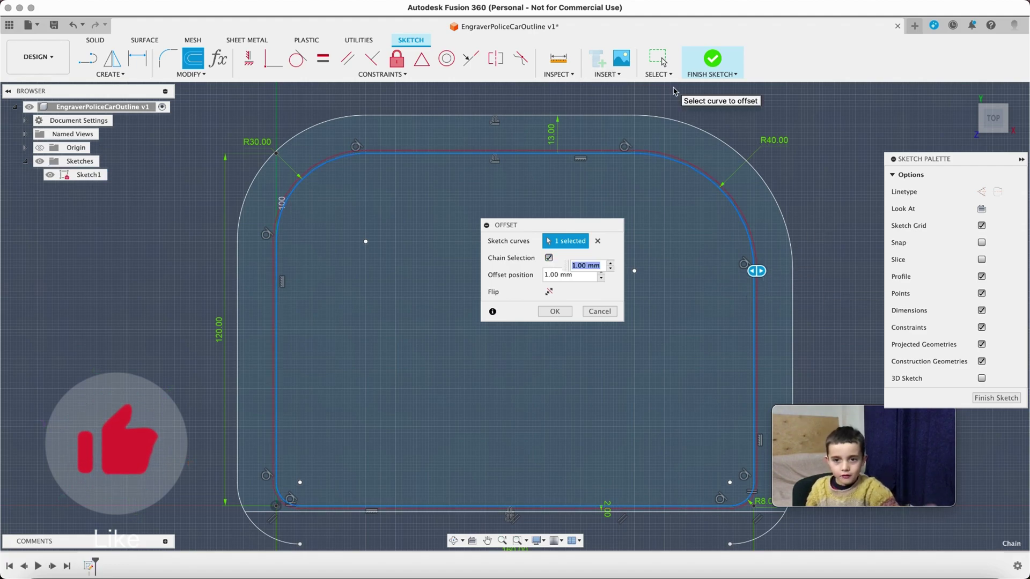
pyautogui.click(549, 292)
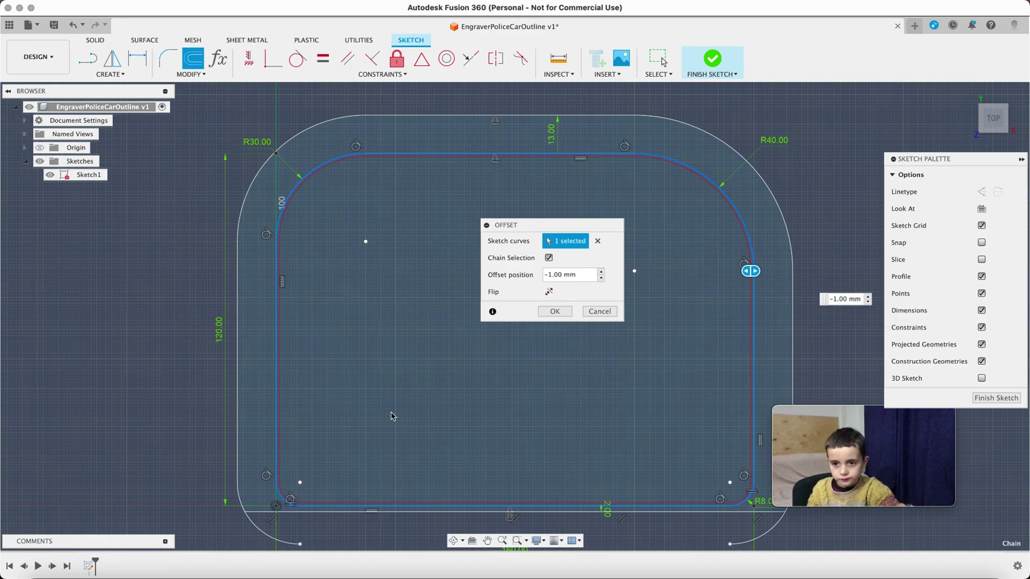
pyautogui.press('BackSpace')
pyautogui.press('BackSpace')
pyautogui.press('BackSpace')
pyautogui.press('BackSpace')
pyautogui.press('BackSpace')
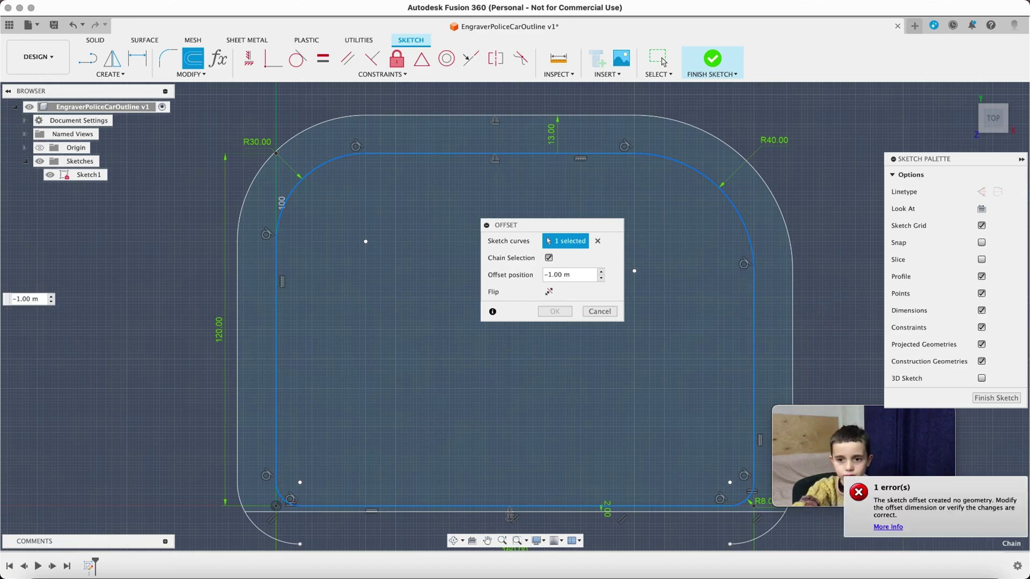
pyautogui.press('BackSpace')
pyautogui.press('BackSpace')
pyautogui.press('BackSpace')
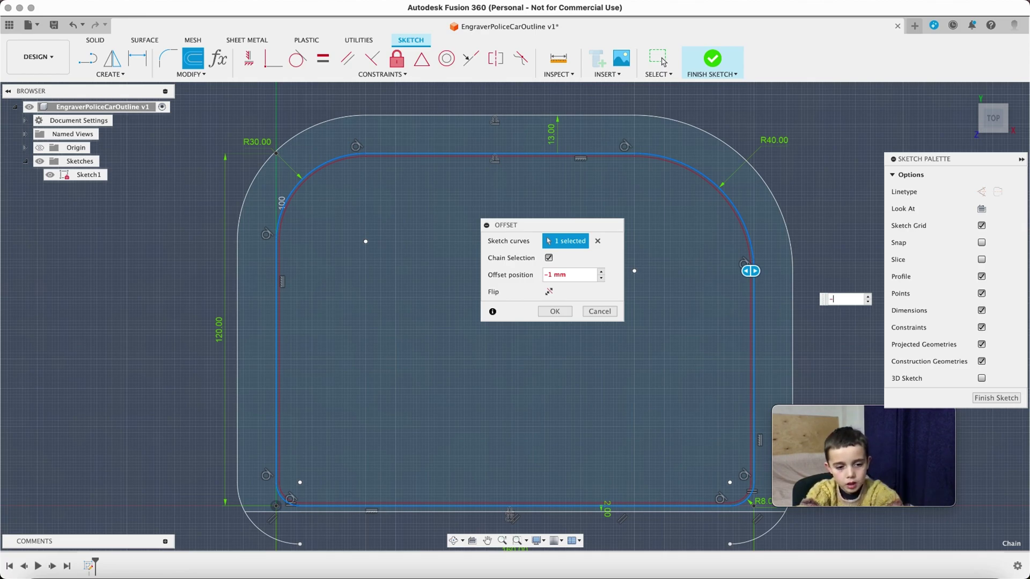
pyautogui.press('Return')
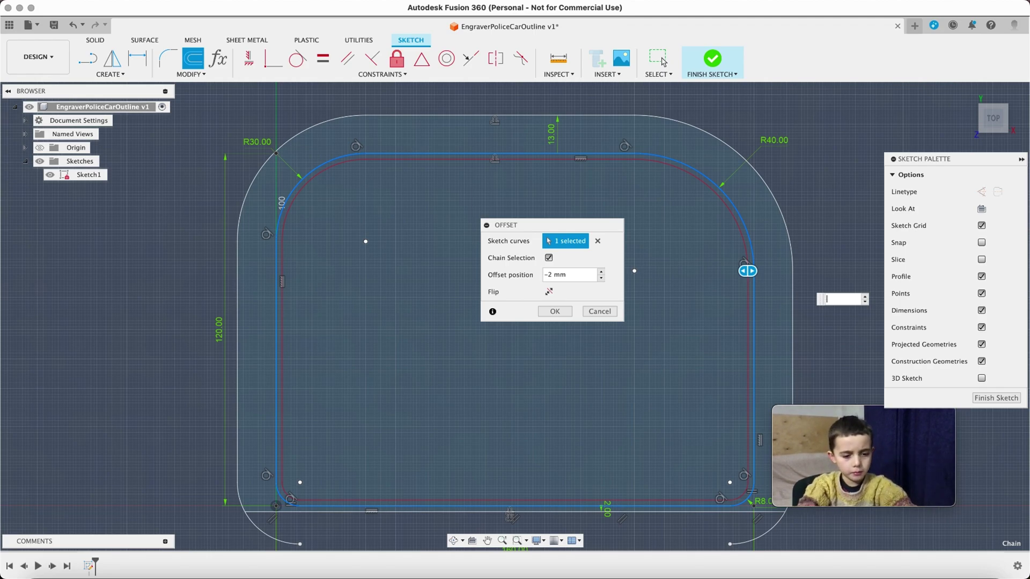
pyautogui.write('3')
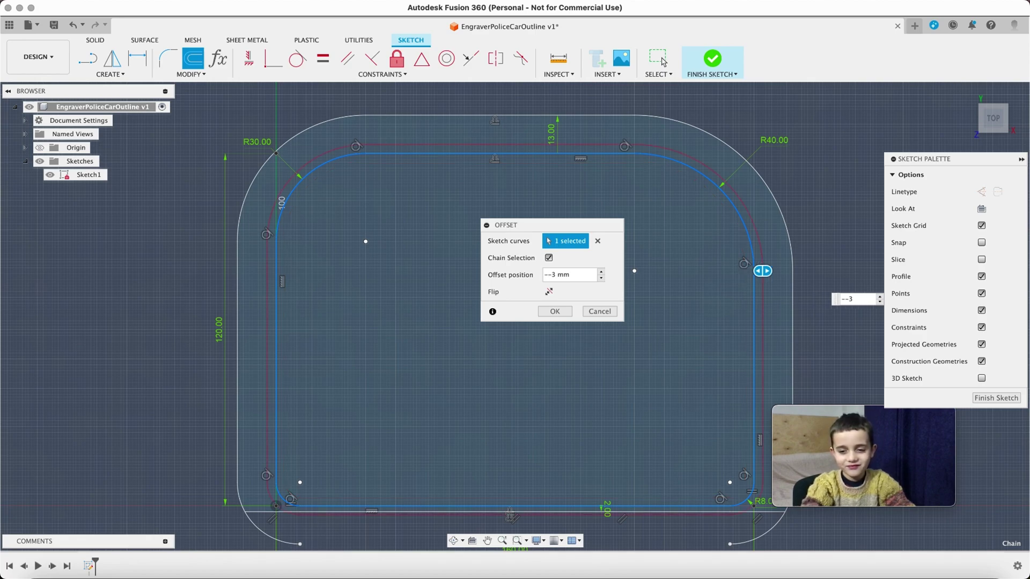
pyautogui.click(555, 312)
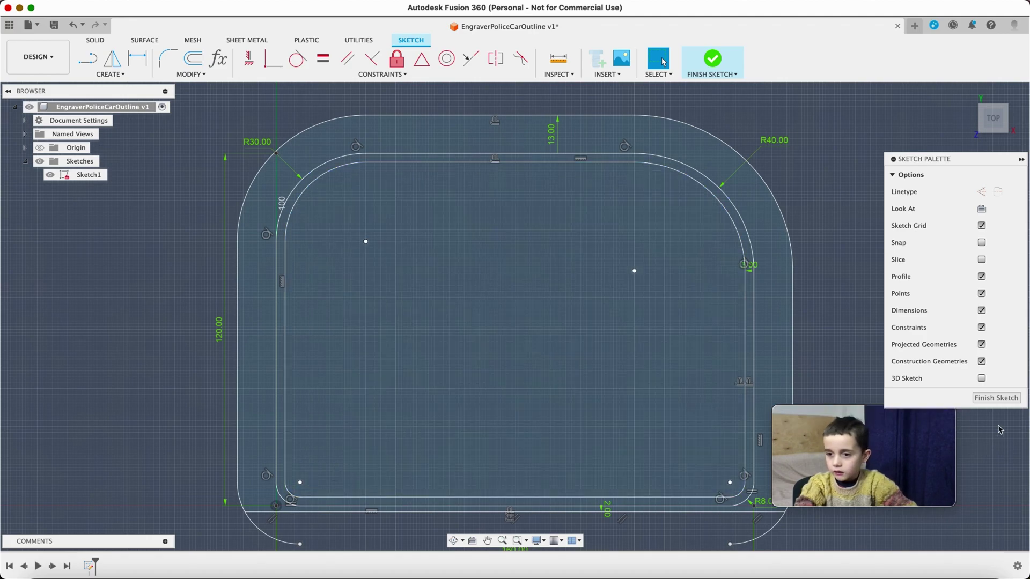
# - Finish the sketch and extrude the wide outer ring profile 13 mm as a new body
pyautogui.click(996, 400)
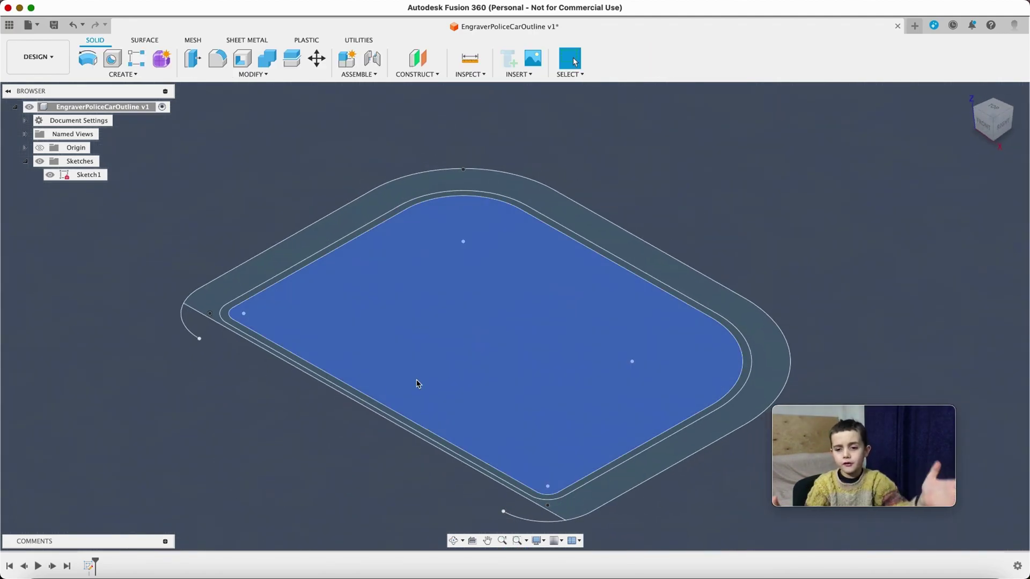
pyautogui.press('e')
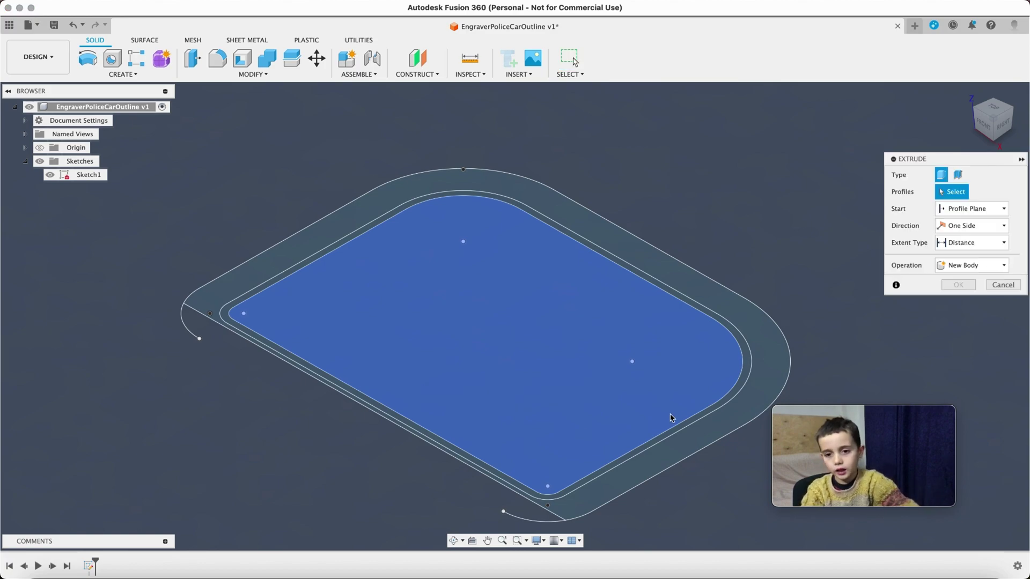
pyautogui.click(697, 432)
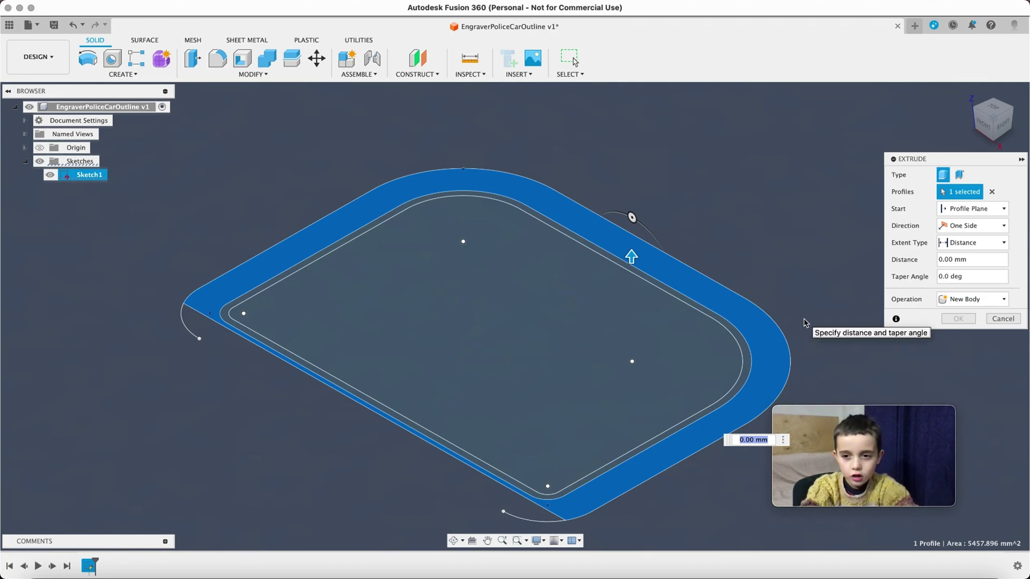
pyautogui.write('13')
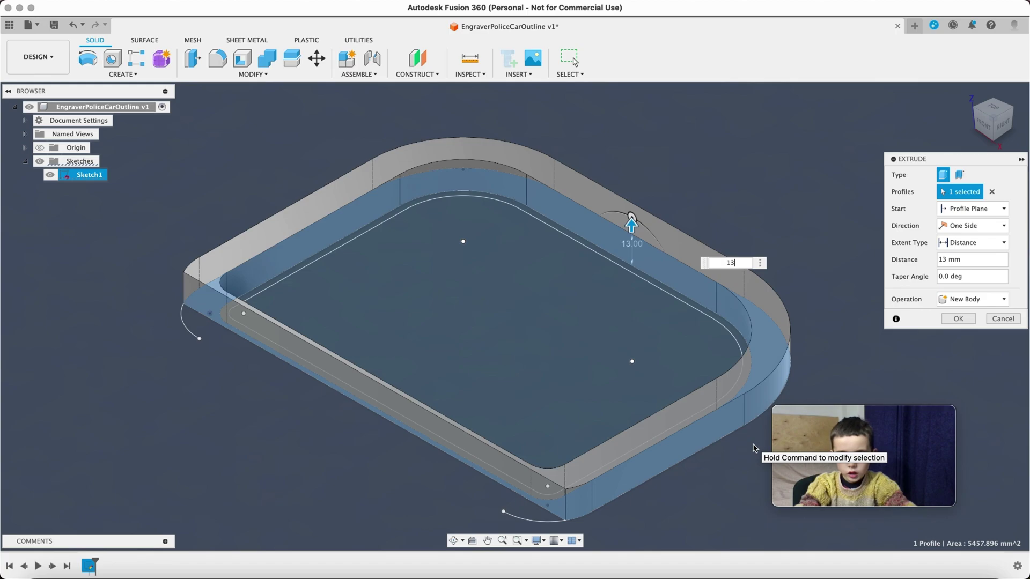
pyautogui.press('Return')
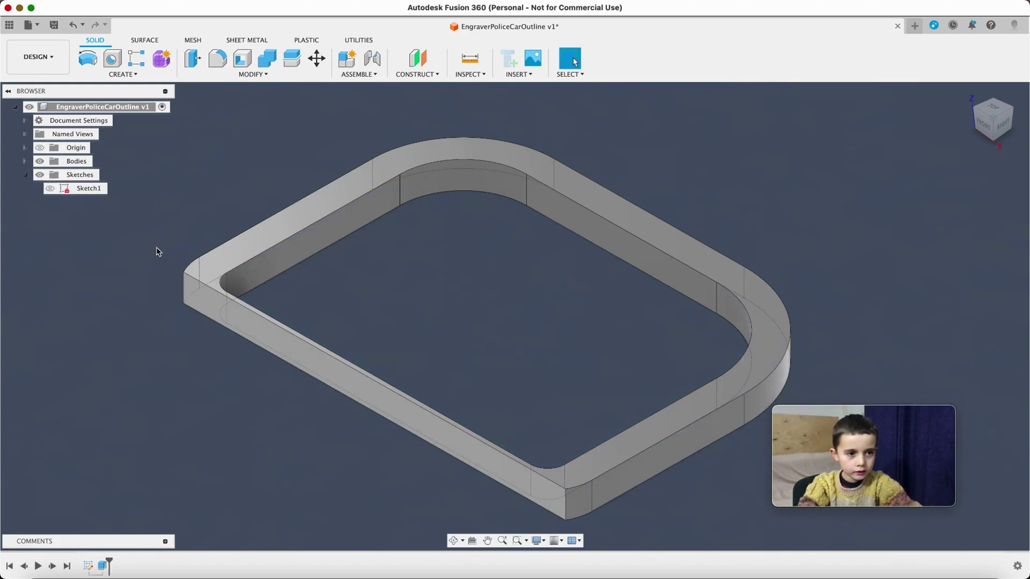
# - Redisplay Sketch1 to extrude its narrow inner ring profile 2 mm, joined to the frame, and hide the sketch again
pyautogui.click(50, 189)
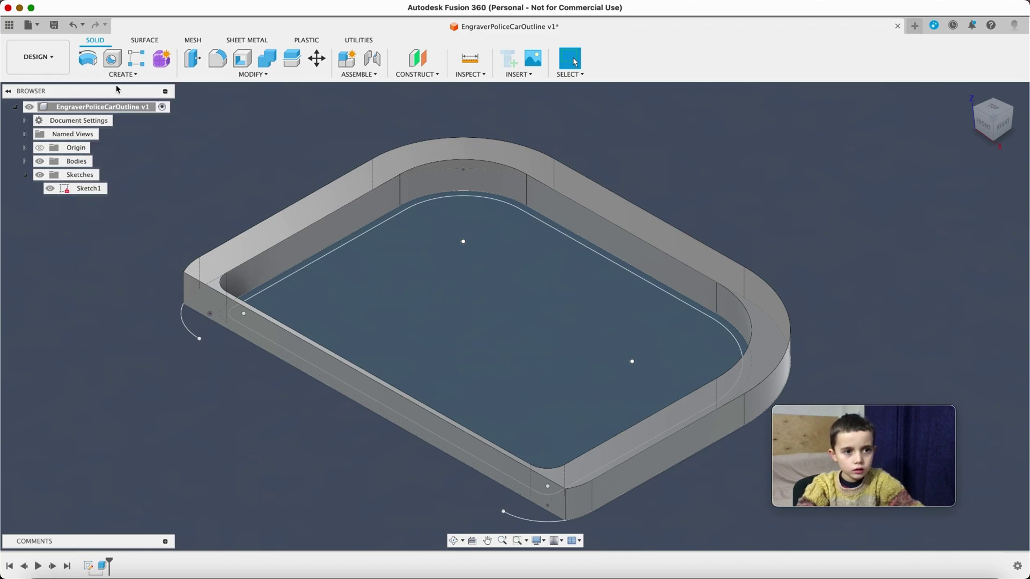
pyautogui.press('e')
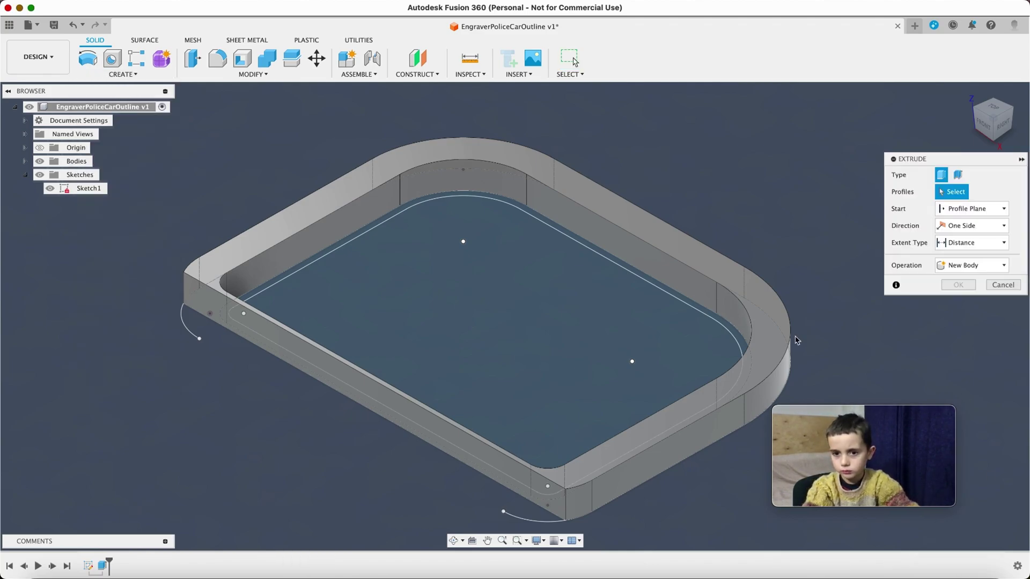
pyautogui.click(716, 312)
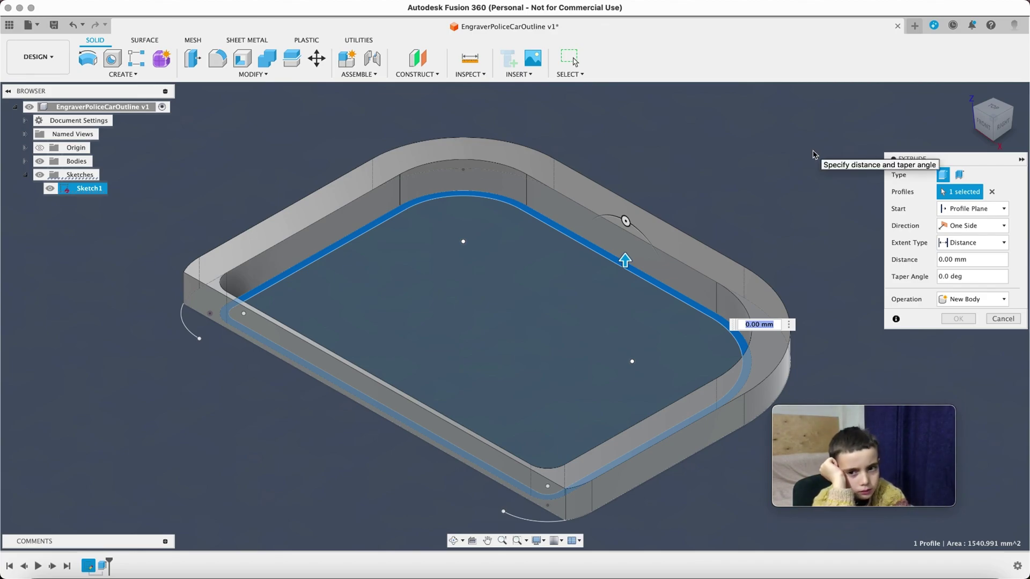
pyautogui.write('2')
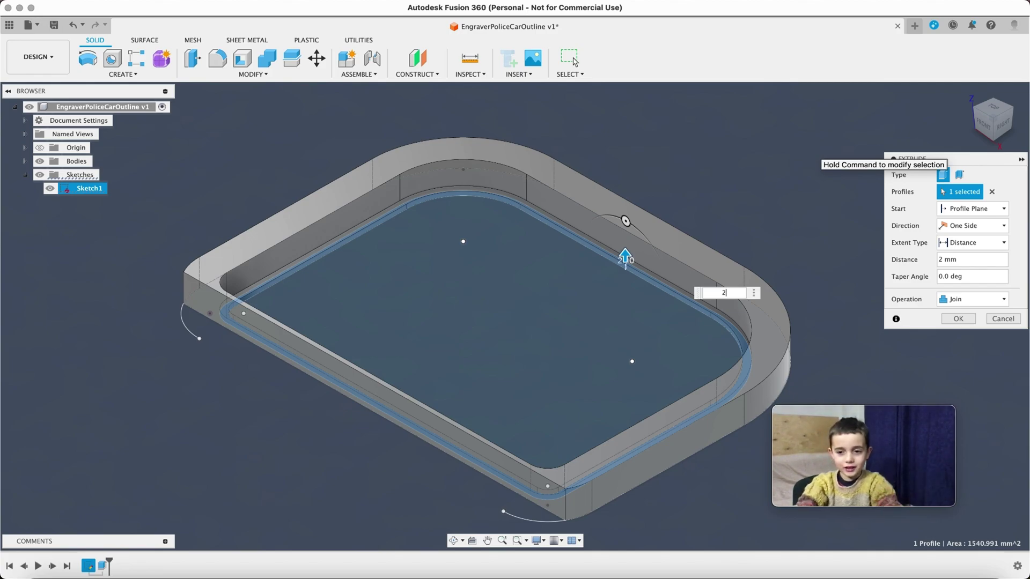
pyautogui.click(959, 319)
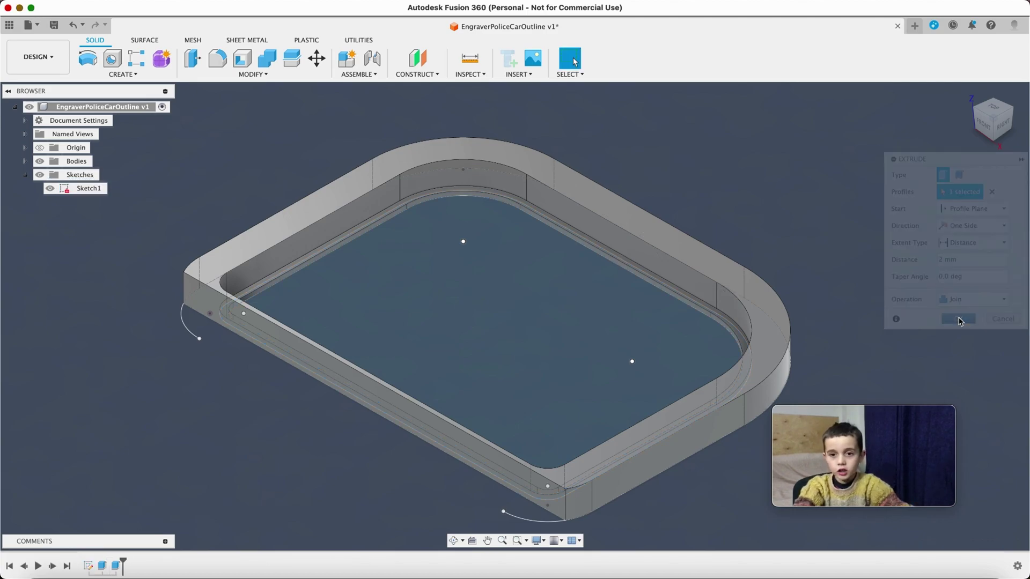
pyautogui.click(50, 188)
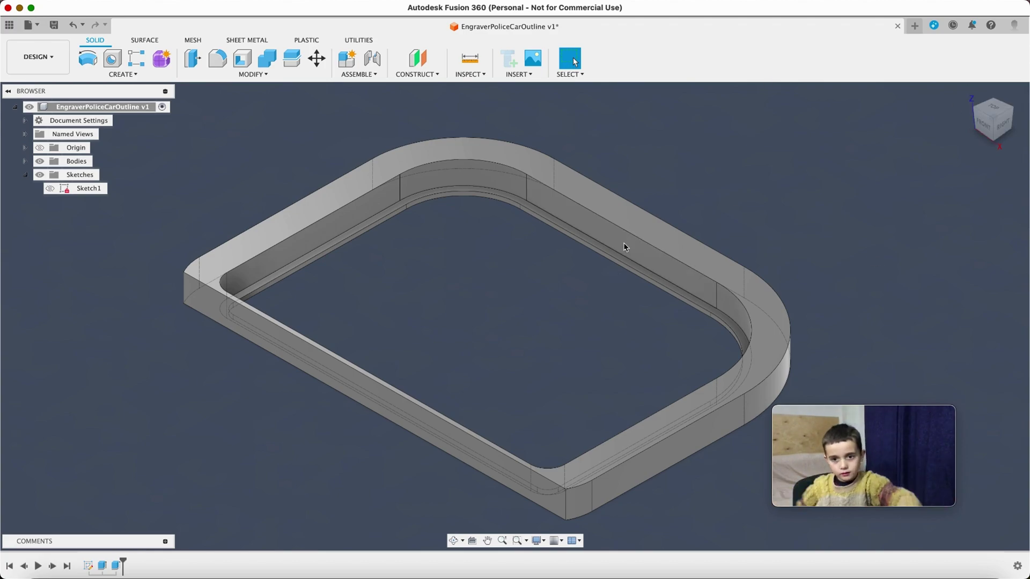
pyautogui.moveTo(992, 126)
pyautogui.mouseDown()
pyautogui.moveTo(980, 134)
pyautogui.moveTo(1002, 108)
pyautogui.moveTo(993, 102)
pyautogui.moveTo(1022, 125)
pyautogui.mouseUp()
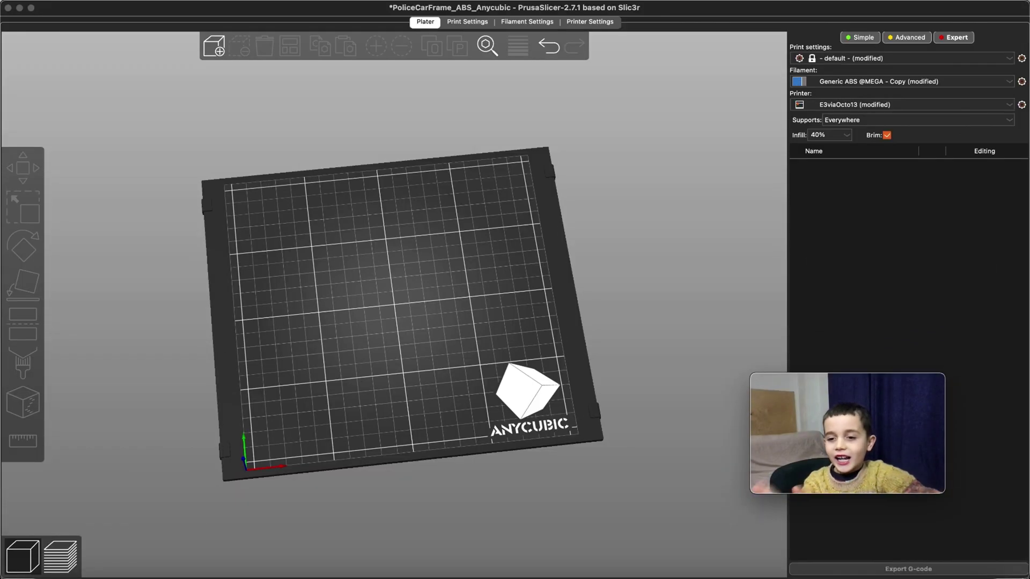
# - In PrusaSlicer, import PoliceCarFrame_ABS_Anycubic.3mf from Downloads and move the frame along the positive X axis on the print bed
pyautogui.click(218, 49)
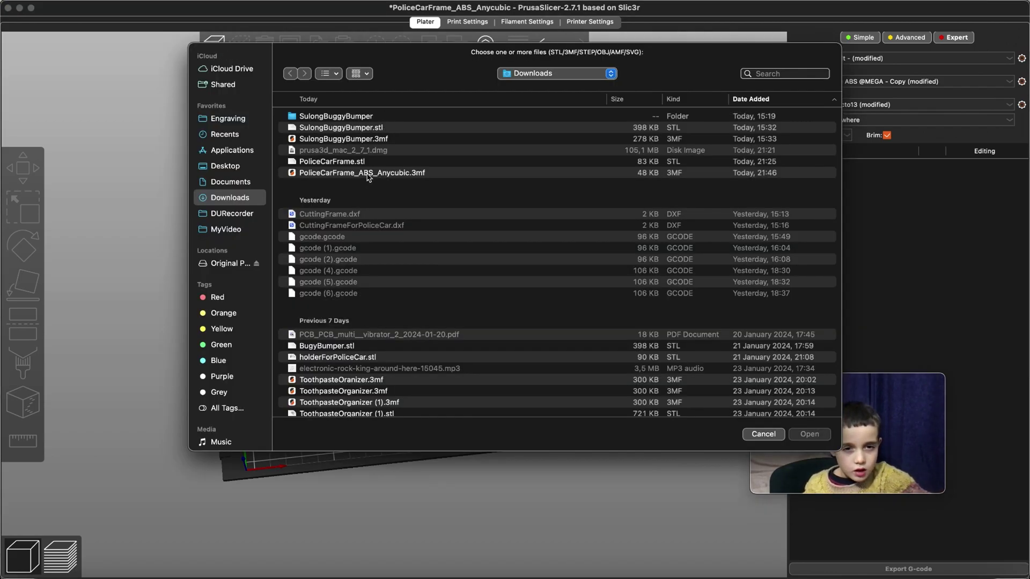
pyautogui.doubleClick(340, 174)
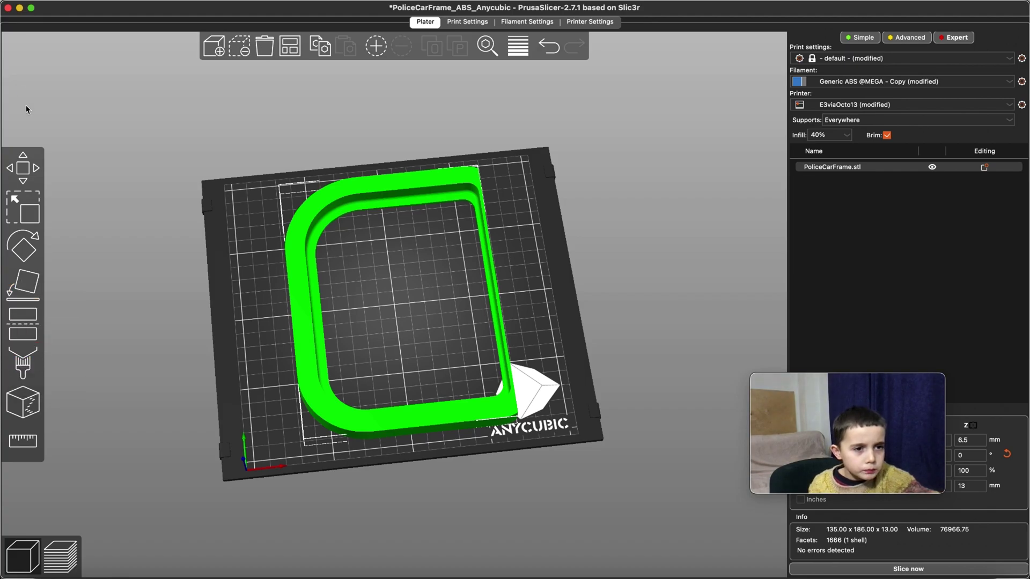
pyautogui.click(22, 168)
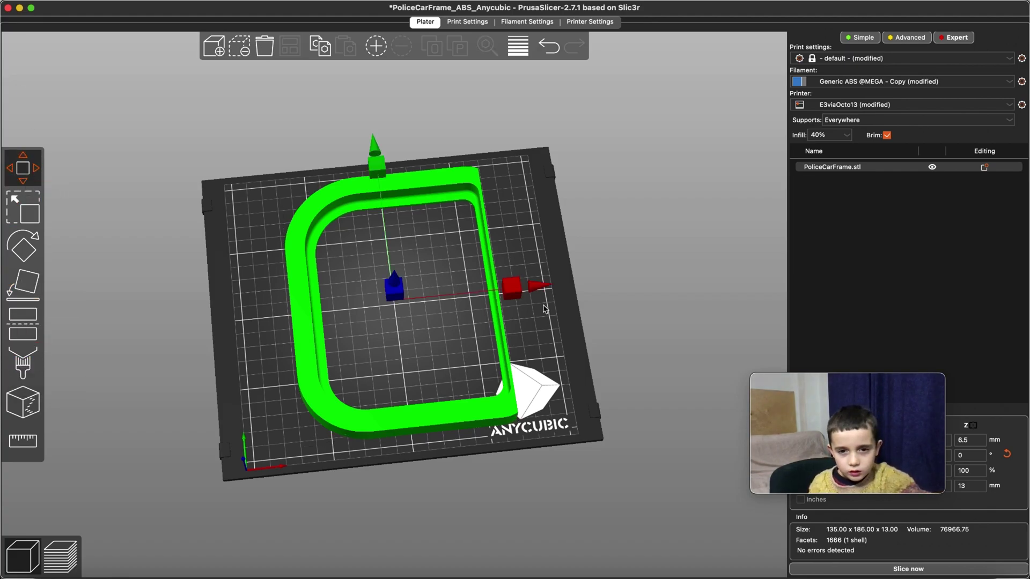
pyautogui.moveTo(520, 288); pyautogui.dragTo(552, 284)
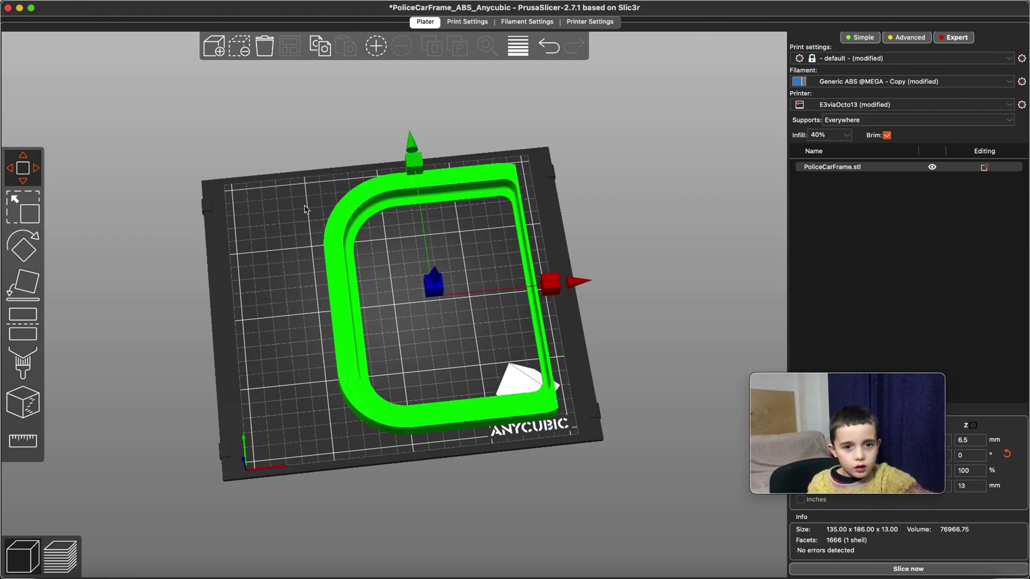
# - In the print settings, set the layer height to 0.17 mm and the top solid layers to 4
pyautogui.click(33, 180)
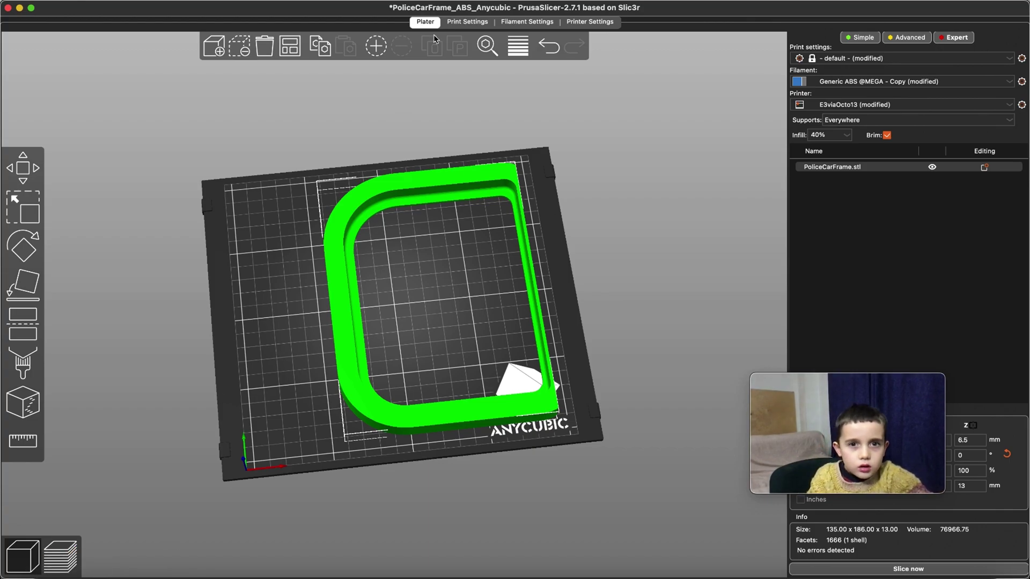
pyautogui.click(465, 24)
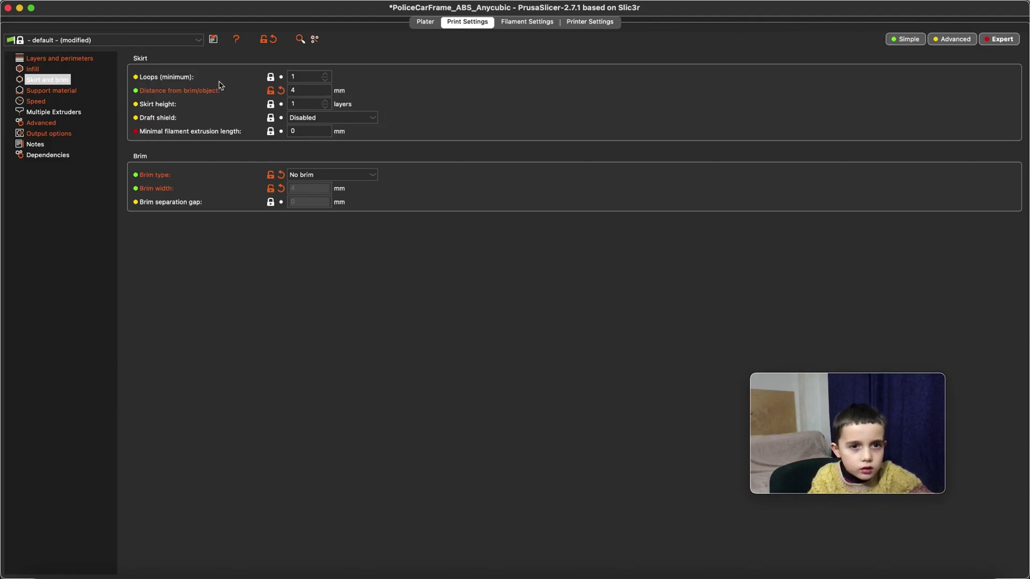
pyautogui.click(59, 59)
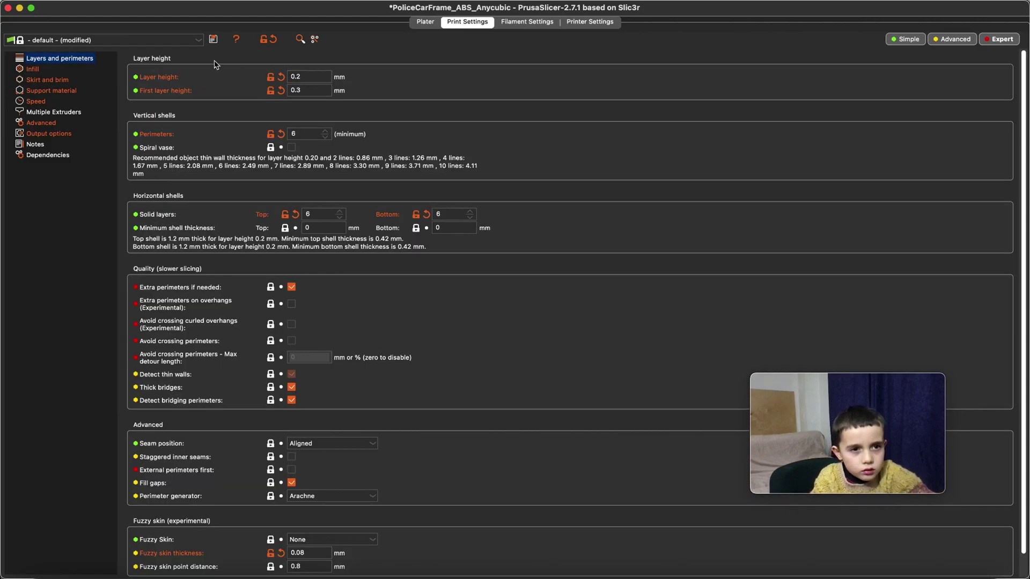
pyautogui.click(303, 79)
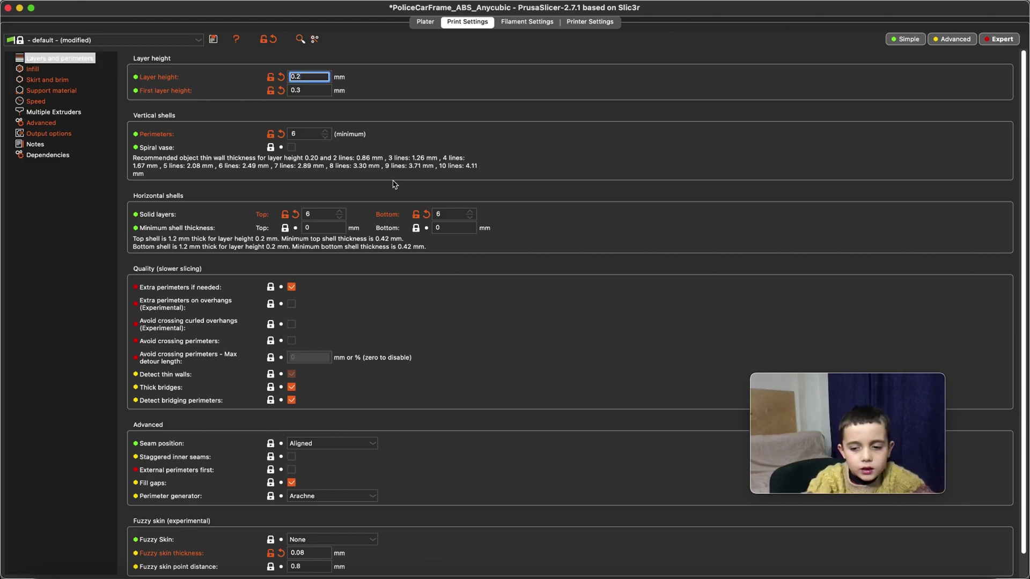
pyautogui.write('0.17')
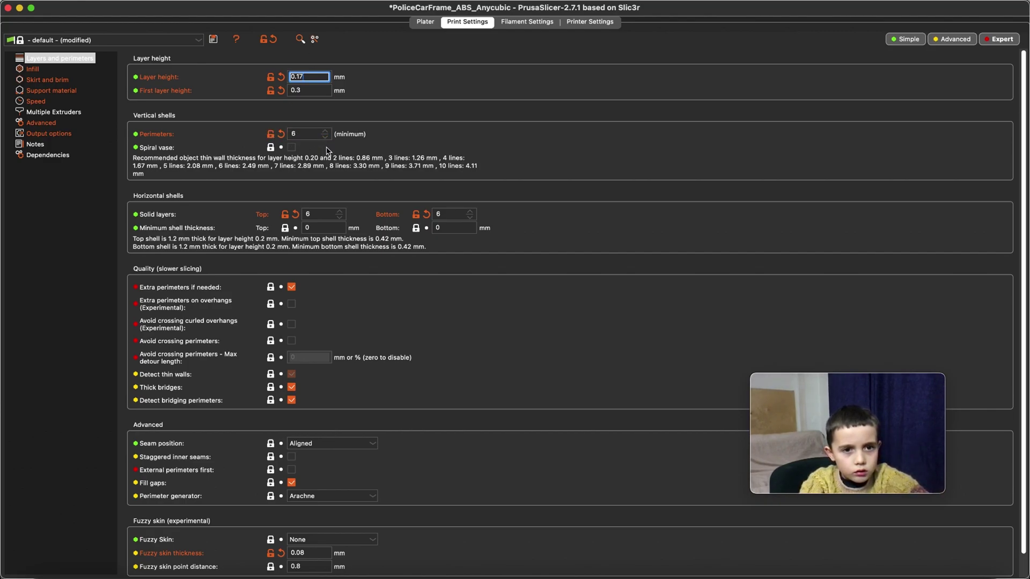
pyautogui.click(340, 217)
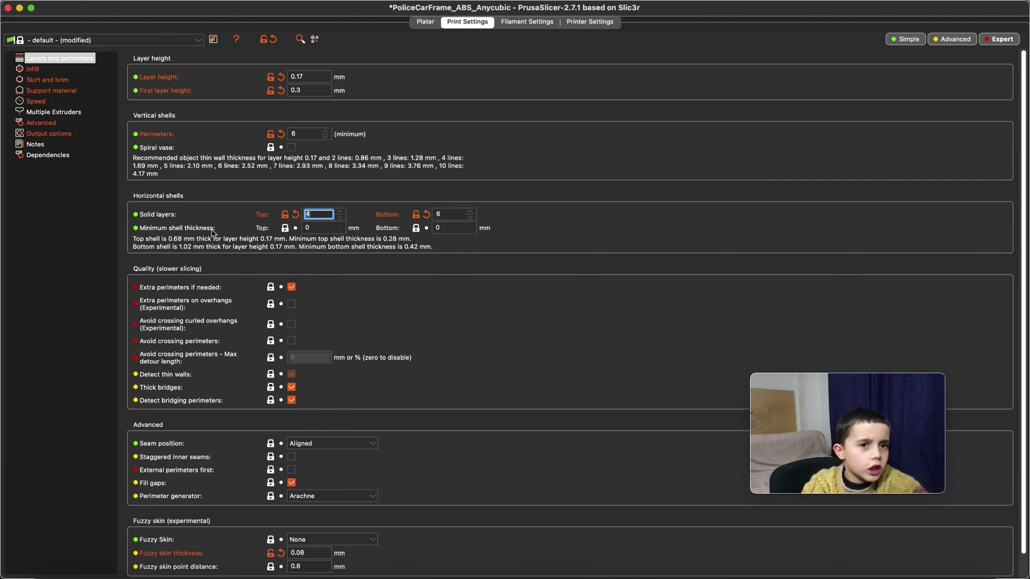
# - Set the infill's fill density to 25%
pyautogui.click(30, 70)
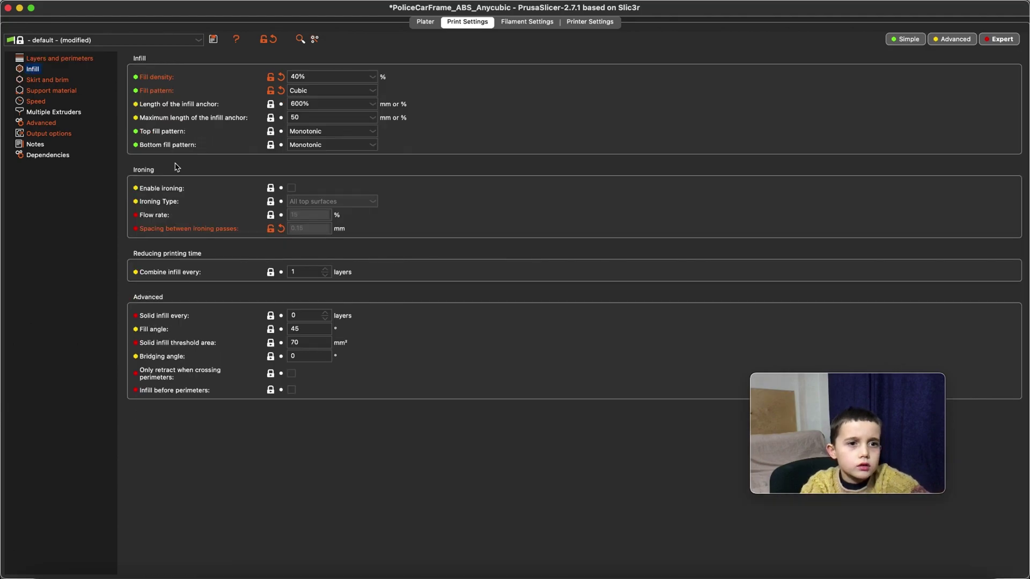
pyautogui.click(318, 78)
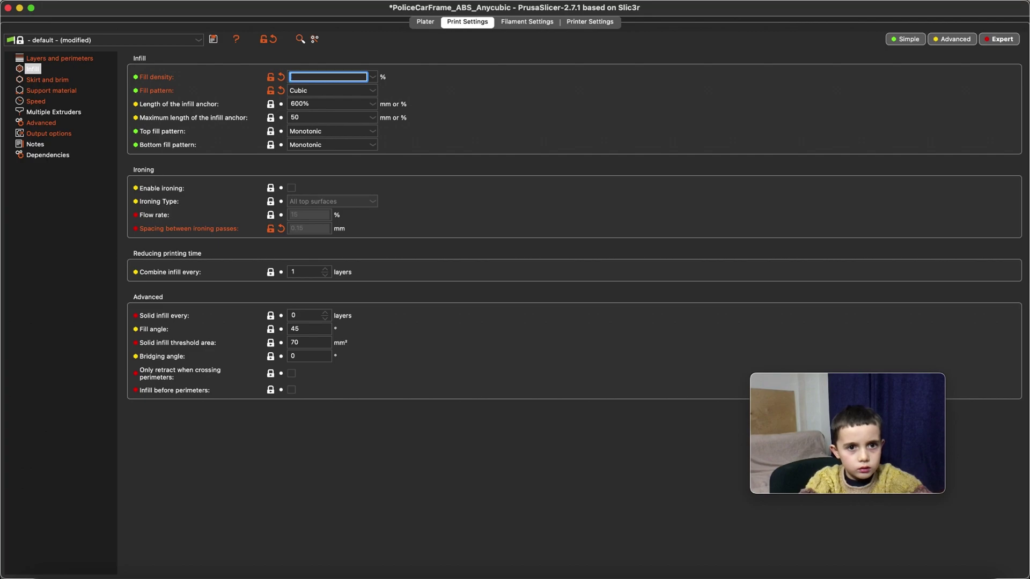
pyautogui.write('25')
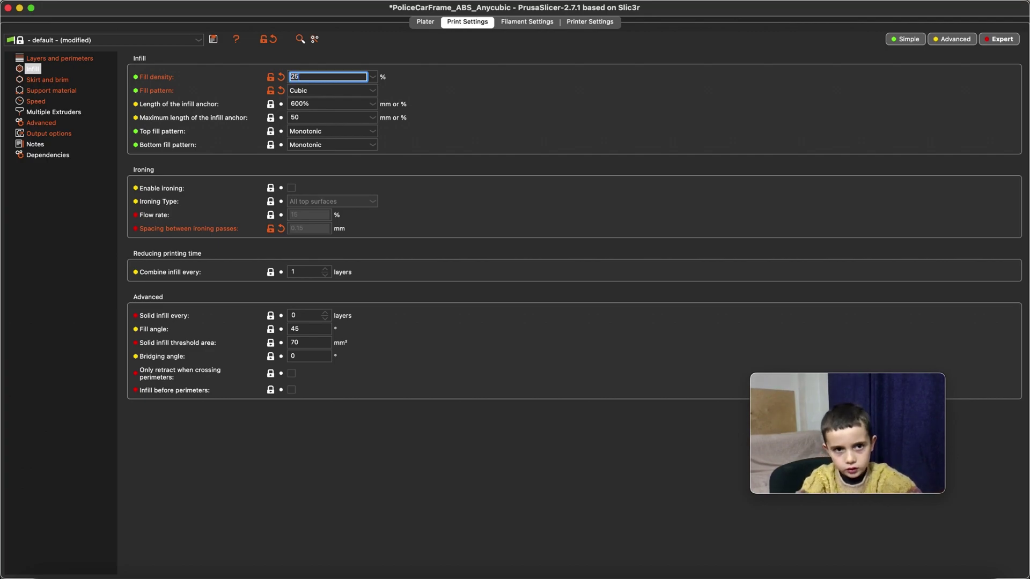
pyautogui.press('Return')
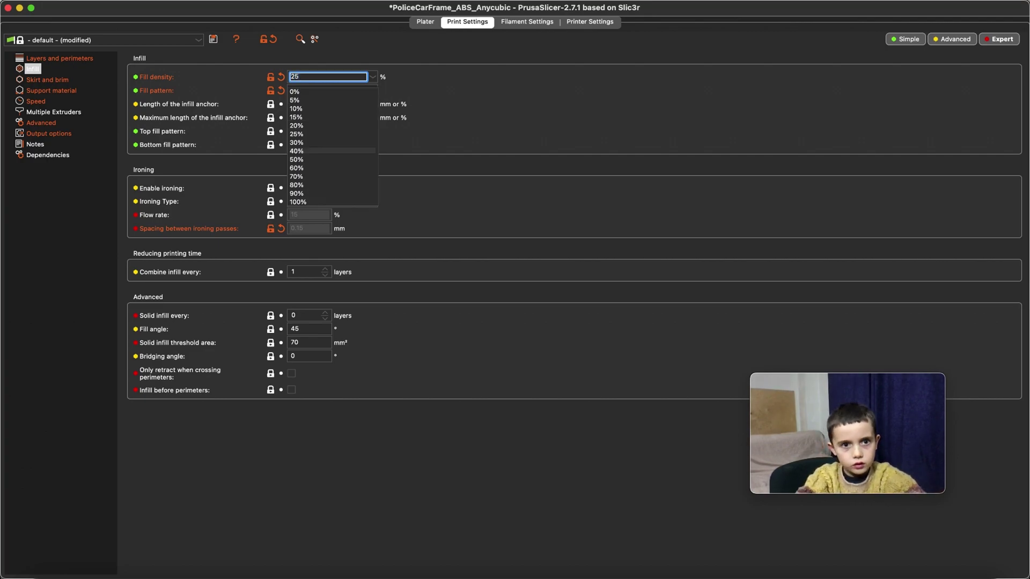
pyautogui.click(314, 135)
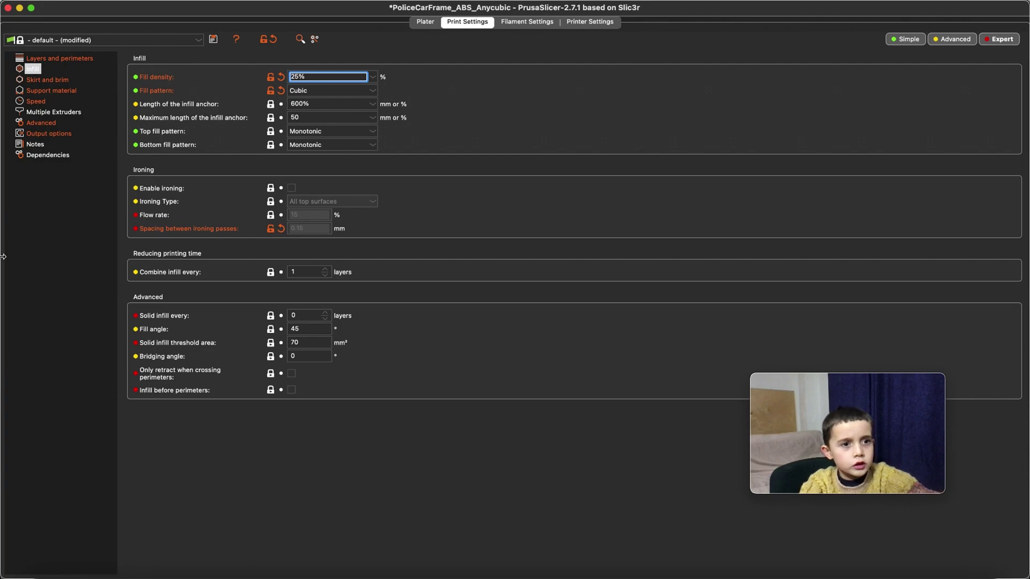
# - Set the skirt loops to 0 and use an outer brim only with a brim width of 5 mm
pyautogui.click(38, 81)
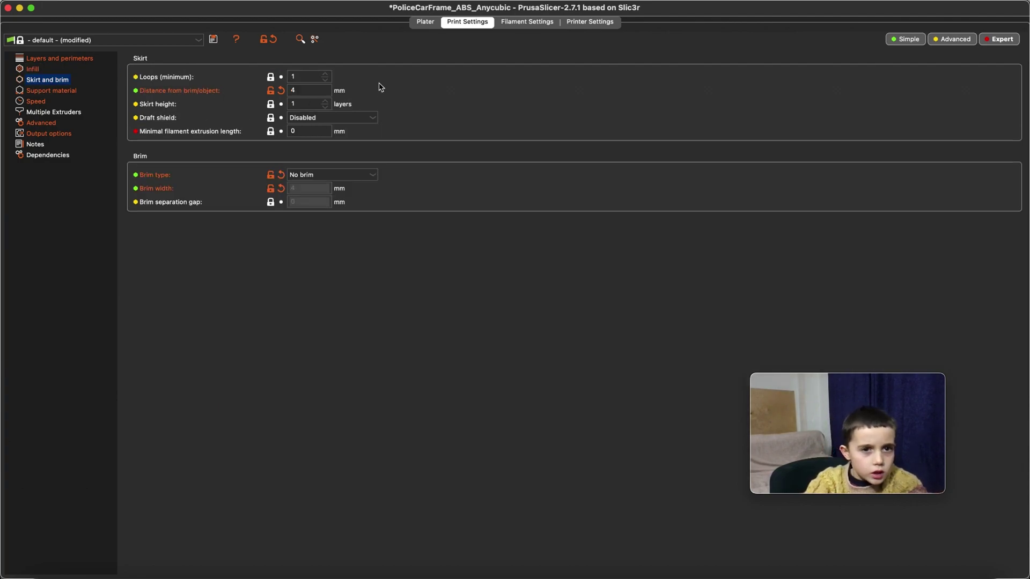
pyautogui.click(325, 80)
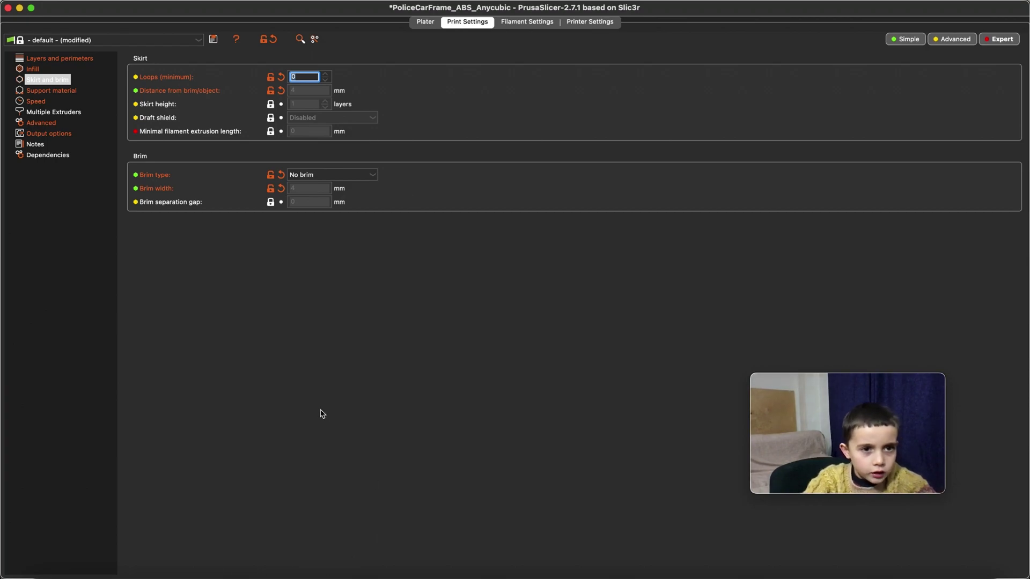
pyautogui.click(324, 175)
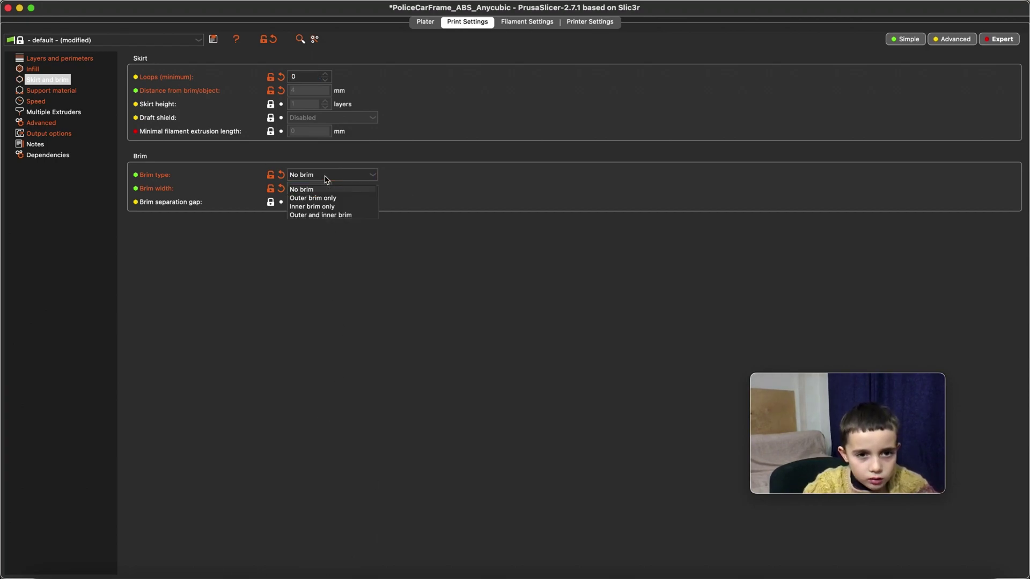
pyautogui.click(322, 197)
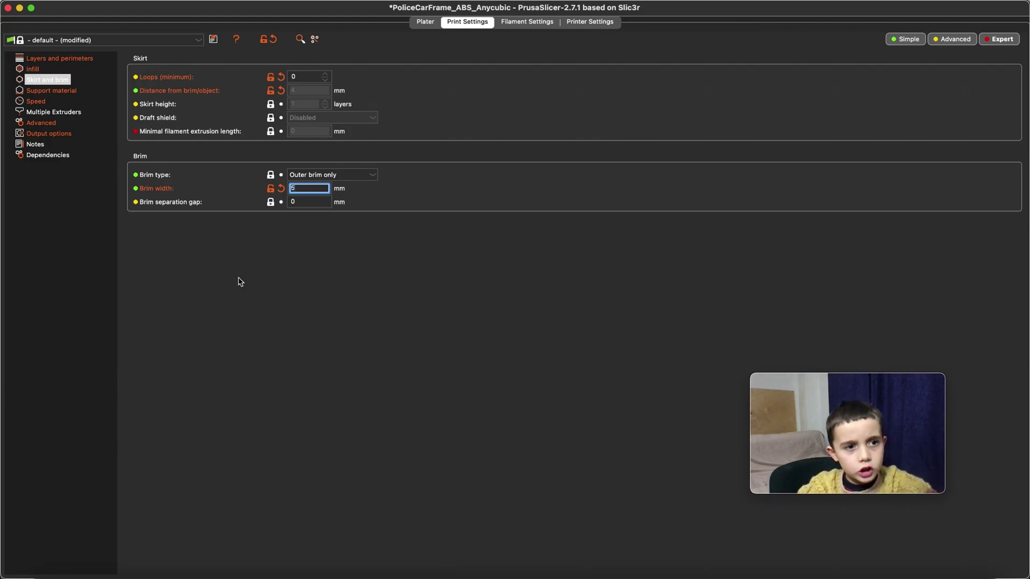
# - Slice the frame and inspect its layer preview down to the first layer and back up to full height
pyautogui.click(428, 22)
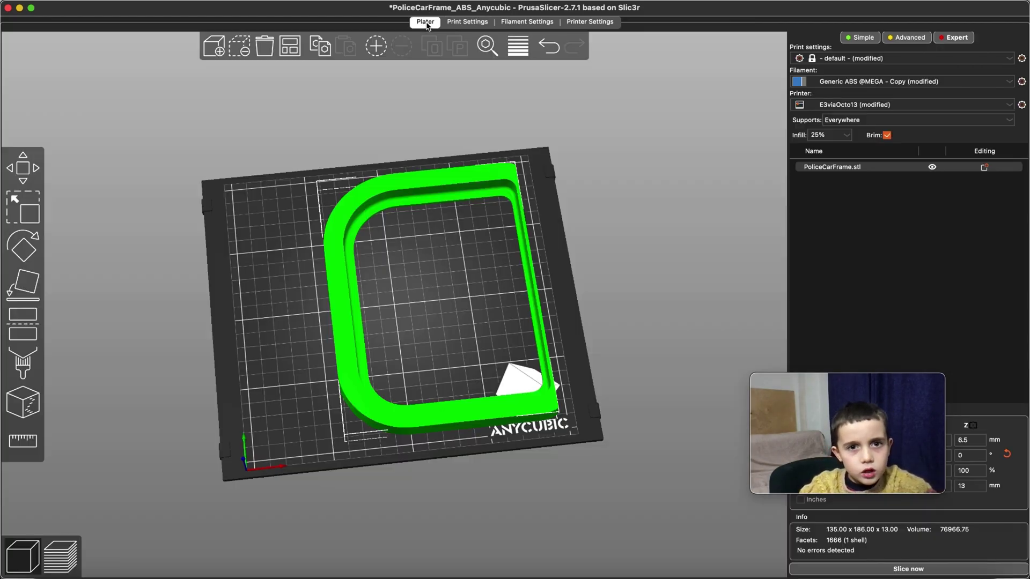
pyautogui.click(869, 570)
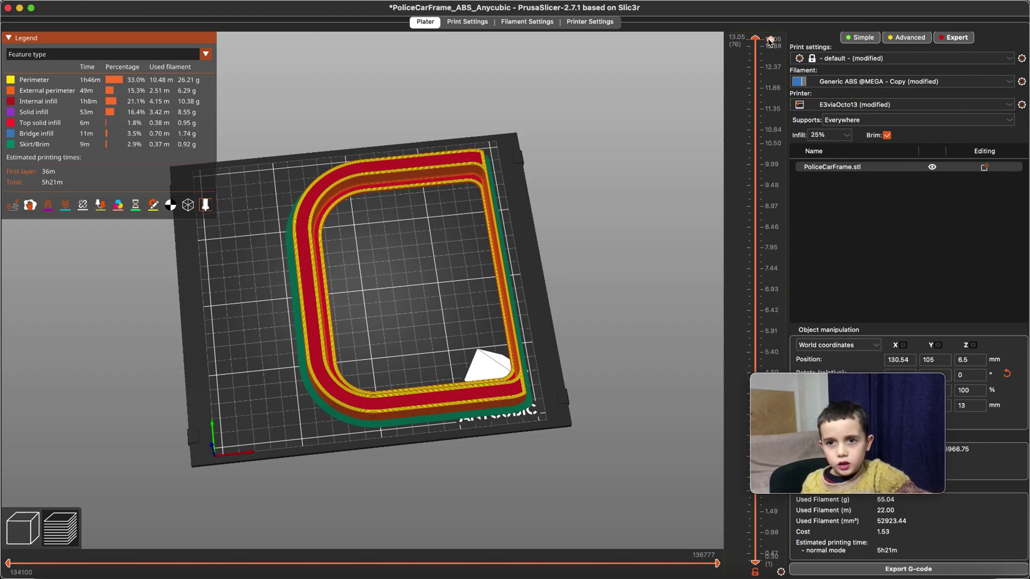
pyautogui.moveTo(756, 40); pyautogui.dragTo(754, 561)
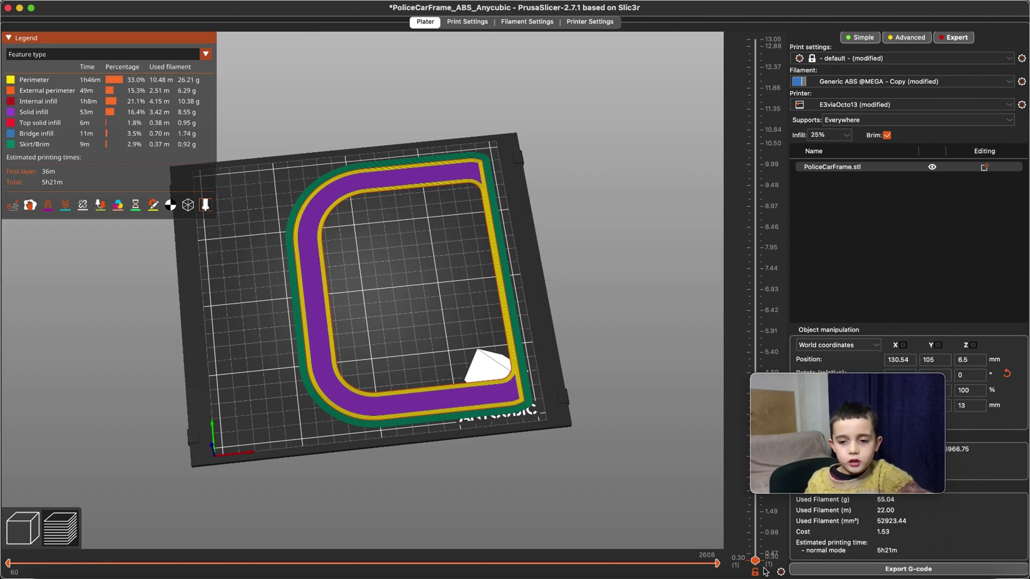
pyautogui.moveTo(755, 561); pyautogui.dragTo(683, 152)
pyautogui.moveTo(683, 153)
pyautogui.mouseDown()
pyautogui.moveTo(685, 124)
pyautogui.moveTo(689, 160)
pyautogui.mouseUp()
pyautogui.moveTo(756, 150); pyautogui.dragTo(755, 21)
pyautogui.moveTo(393, 303); pyautogui.dragTo(450, 259)
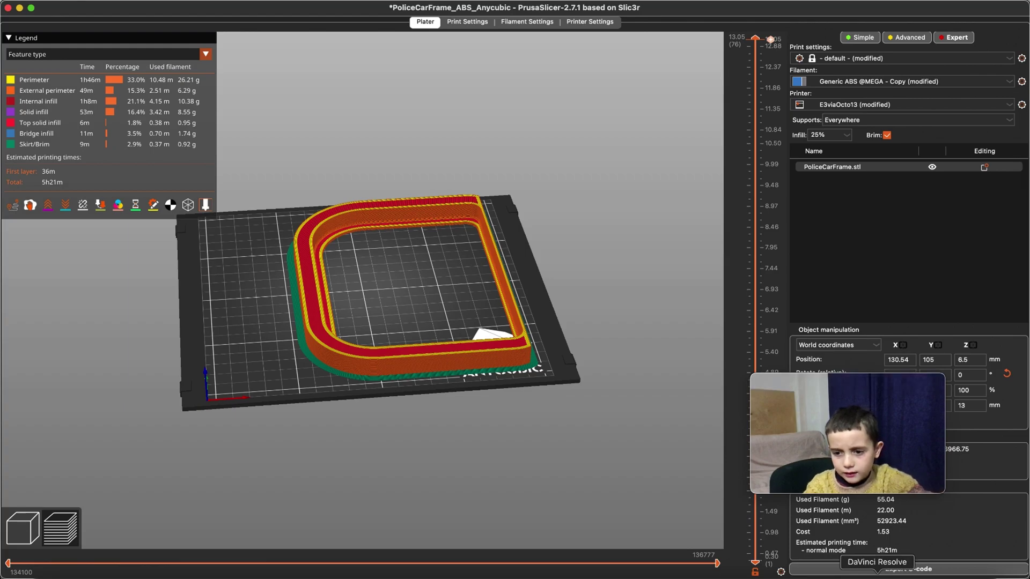
# - Export the G-code to the Downloads folder under the name PoliceCarFrame_ABS_Anycubic
pyautogui.click(867, 569)
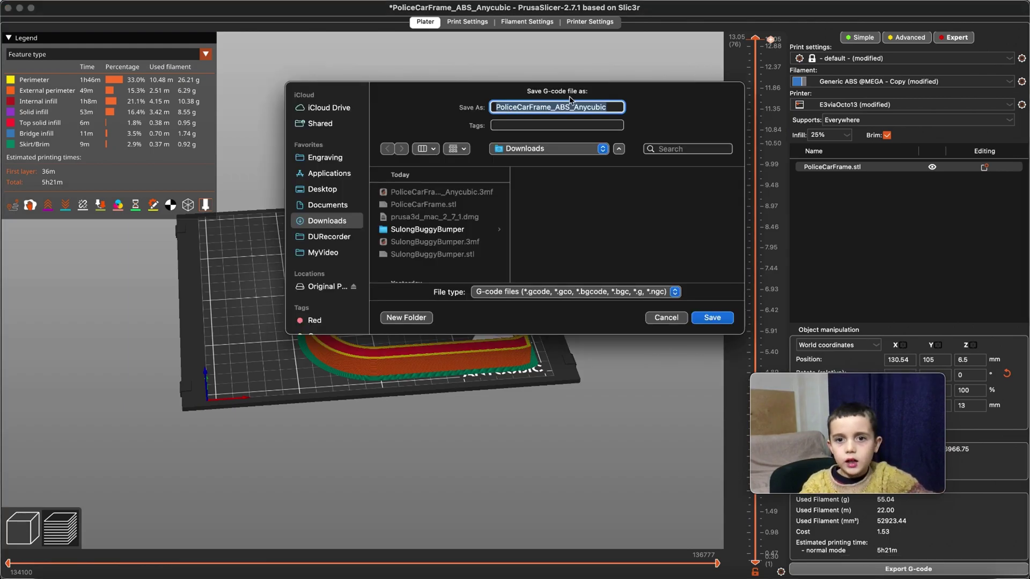
pyautogui.click(715, 321)
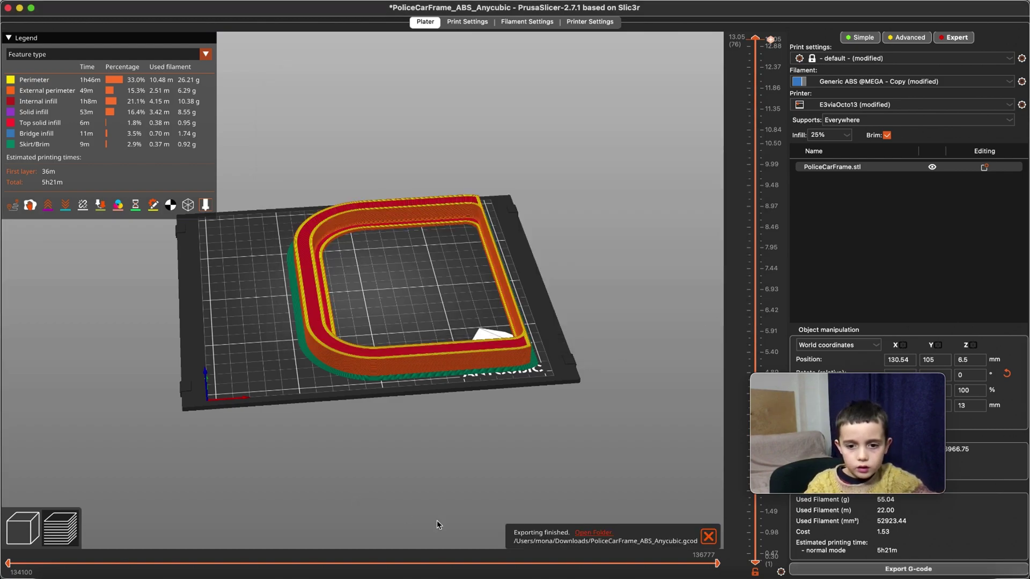
# - Switch to OctoPrint in the browser and upload PoliceCarFrame_ABS_Anycubic.gcode from Downloads to the printer's file list
pyautogui.click(138, 577)
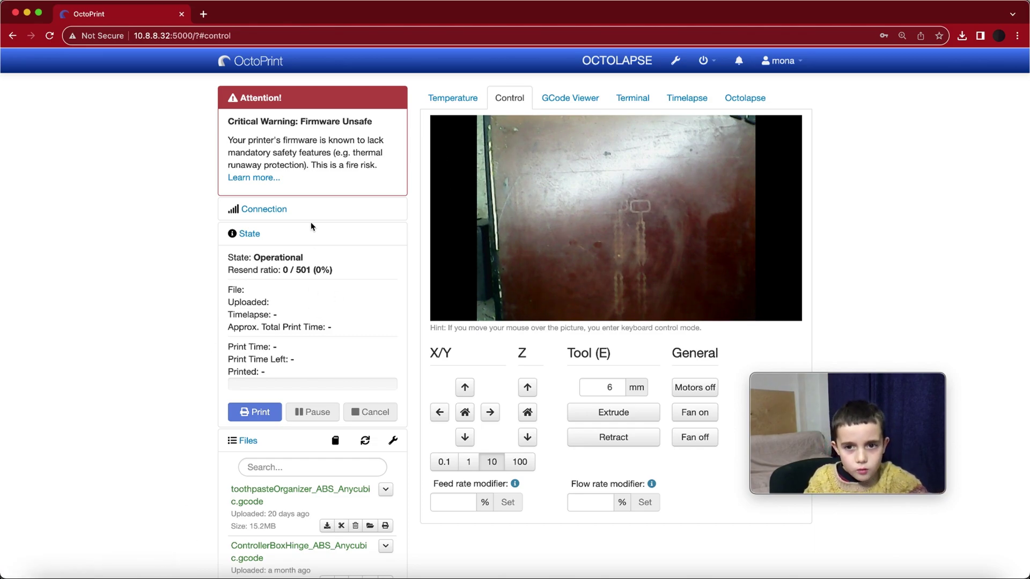
pyautogui.moveTo(651, 164)
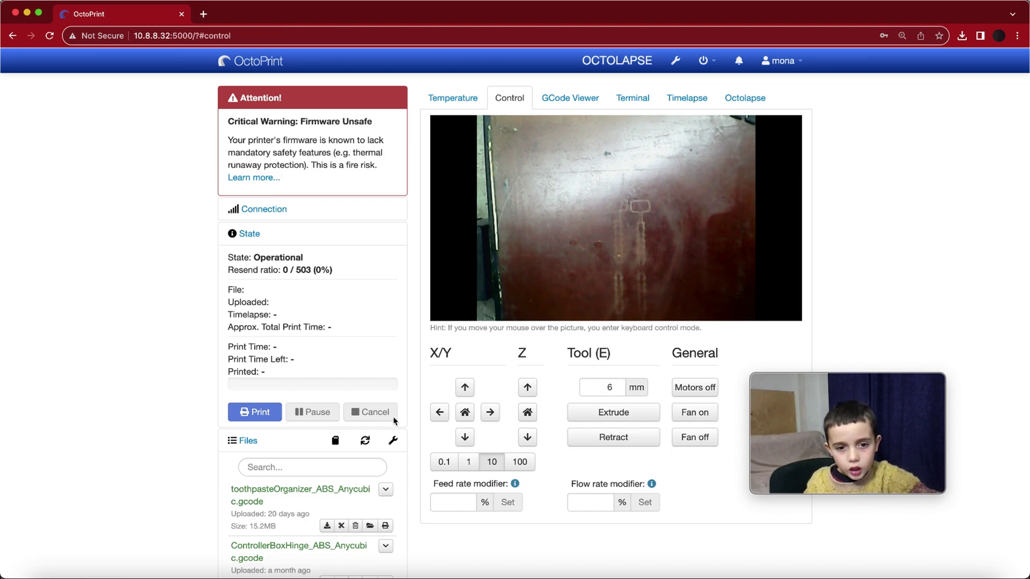
pyautogui.scroll(-5, 403, 445)
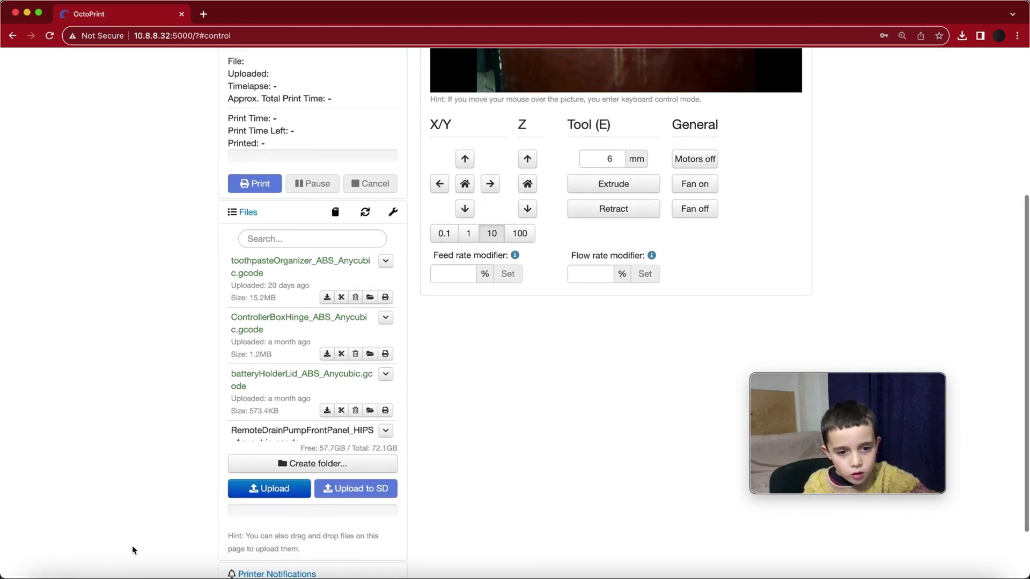
pyautogui.click(271, 489)
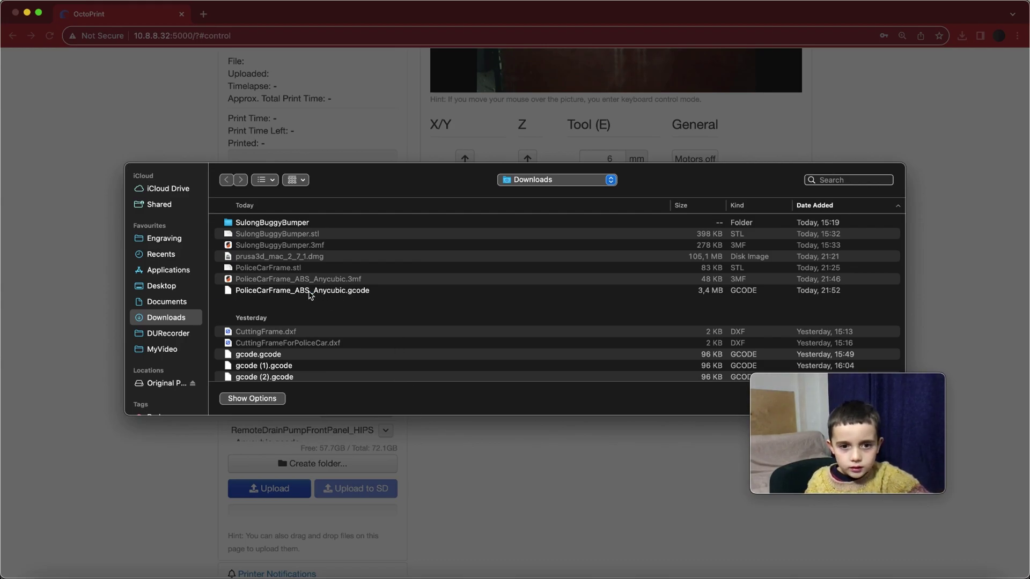
pyautogui.click(311, 293)
pyautogui.doubleClick(675, 293)
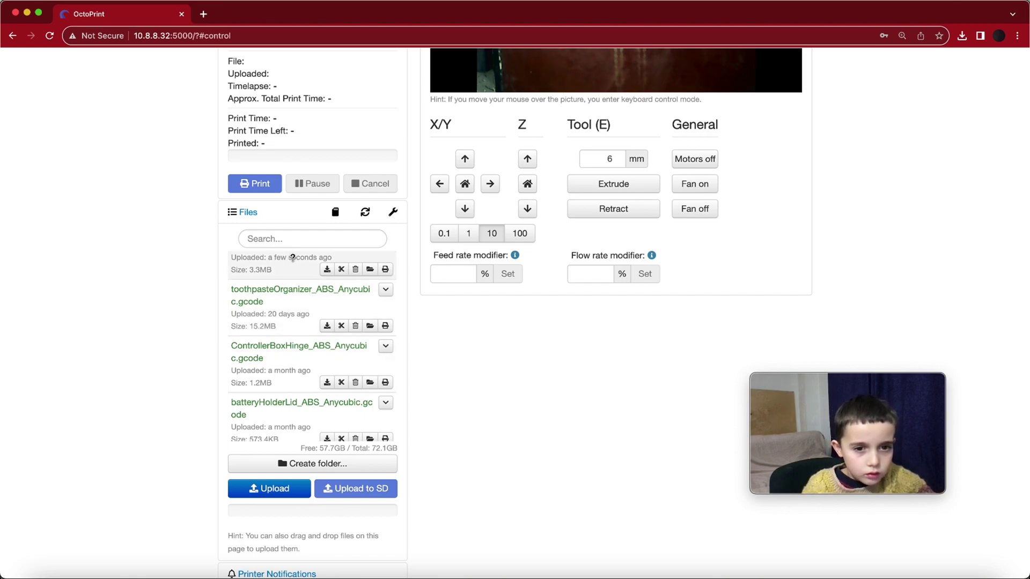
# - Start printing the uploaded PoliceCarFrame_ABS_Anycubic.gcode and check the printer's state and webcam view
pyautogui.scroll(2, 301, 363)
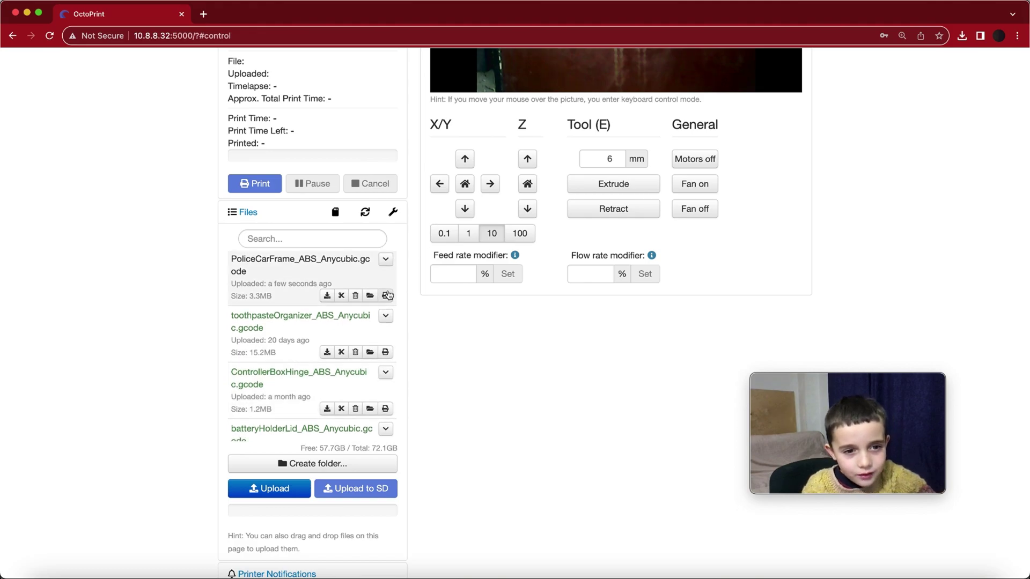
pyautogui.click(386, 296)
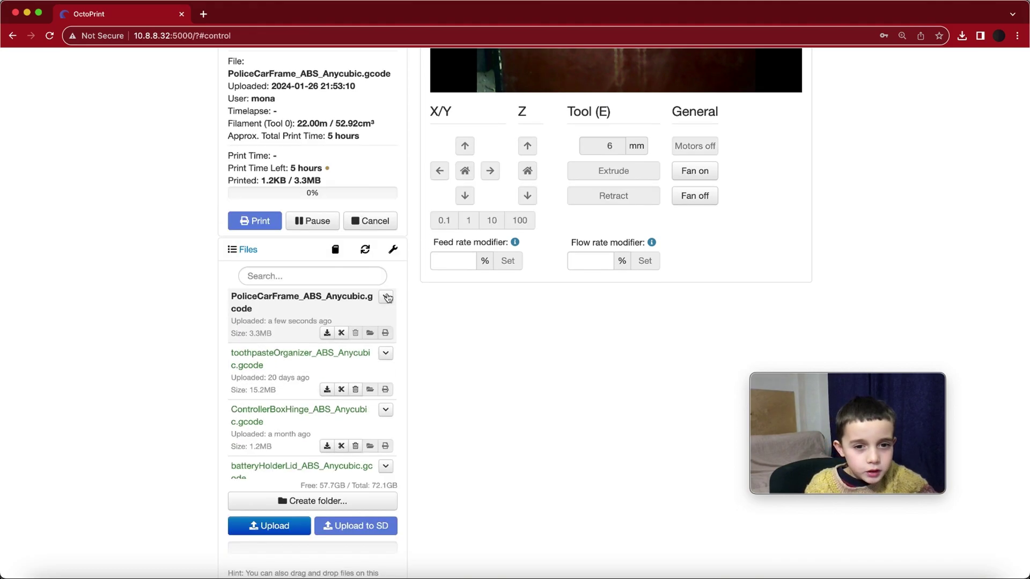
pyautogui.scroll(5, 462, 140)
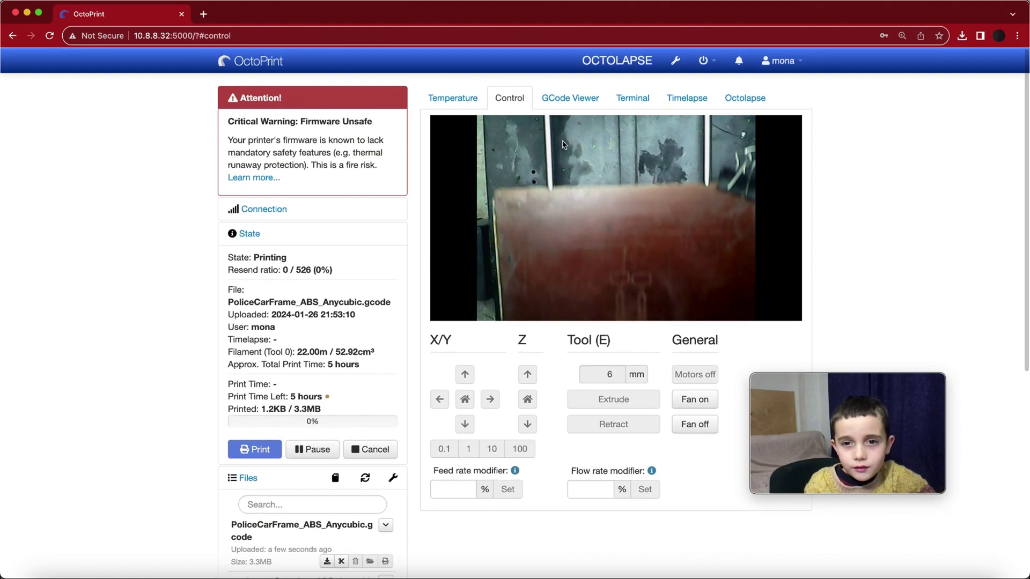